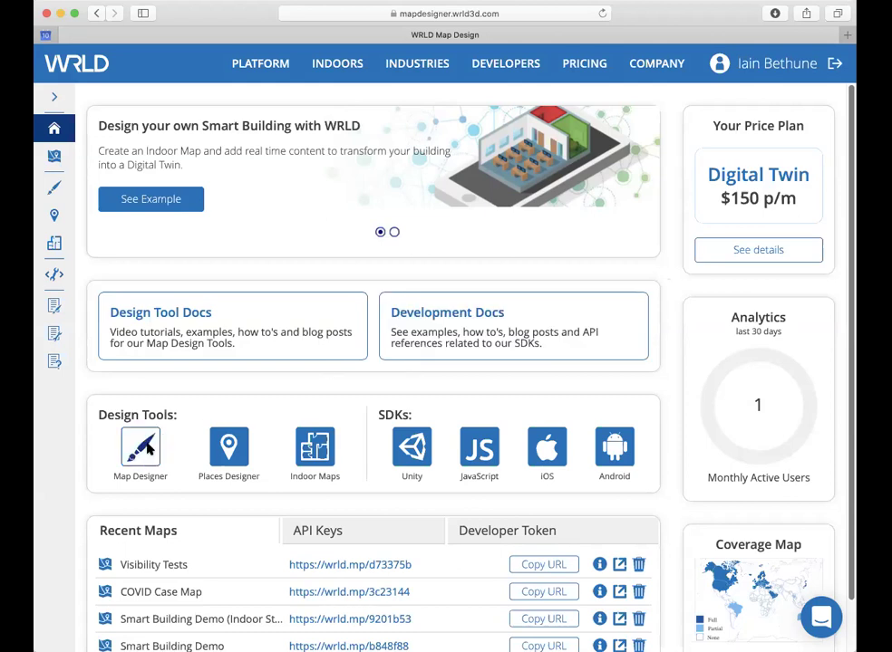
Step: Right-click the Map Designer icon under Design Tools to show its link options
right_click(158, 446)
Step: Open Map Designer in a new browser tab and switch to that tab
click(190, 452)
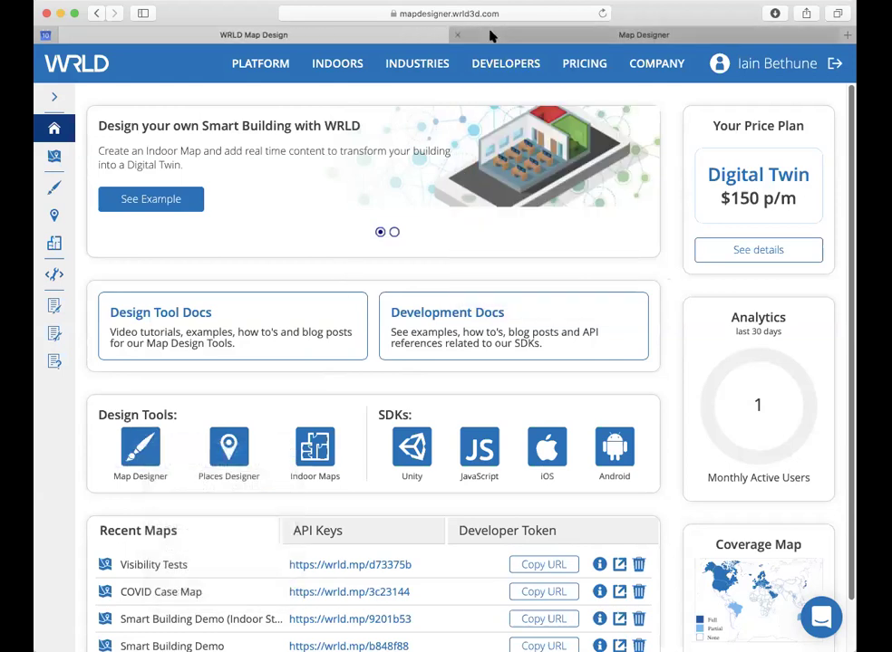
click(490, 35)
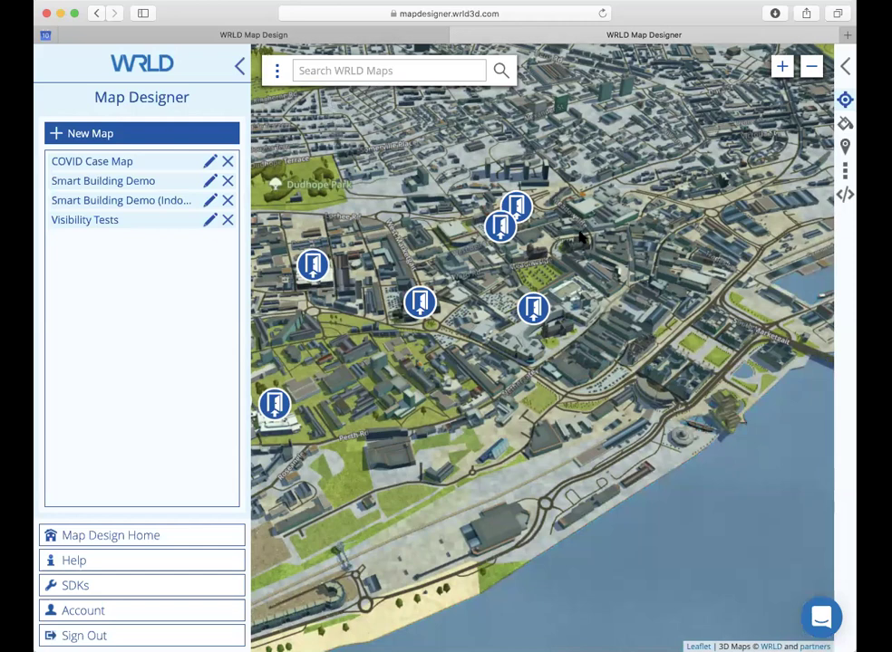
Step: Create a new map titled 'My Smart Office'
click(170, 136)
click(376, 202)
text(My Sm)
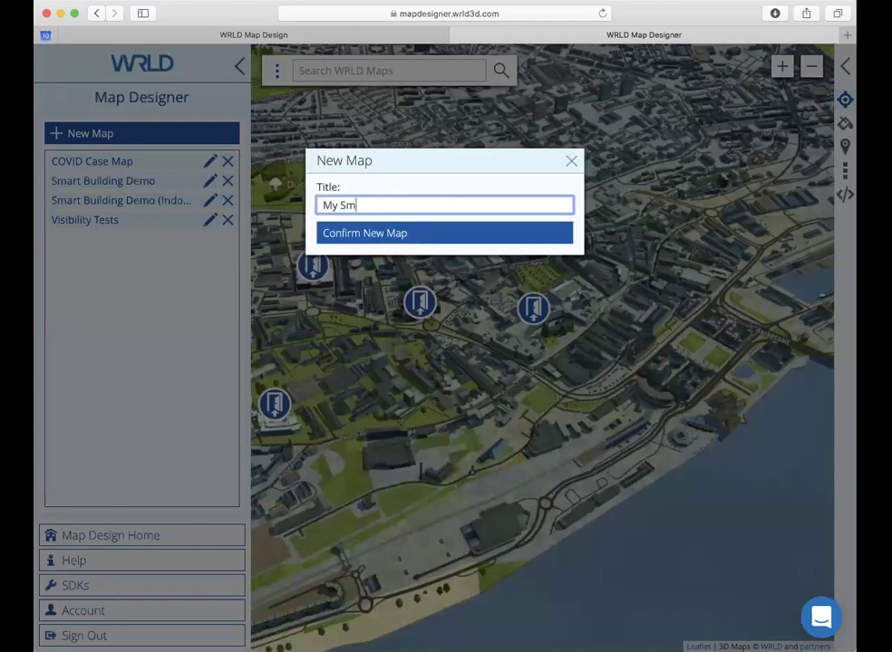
text(art Office)
click(415, 237)
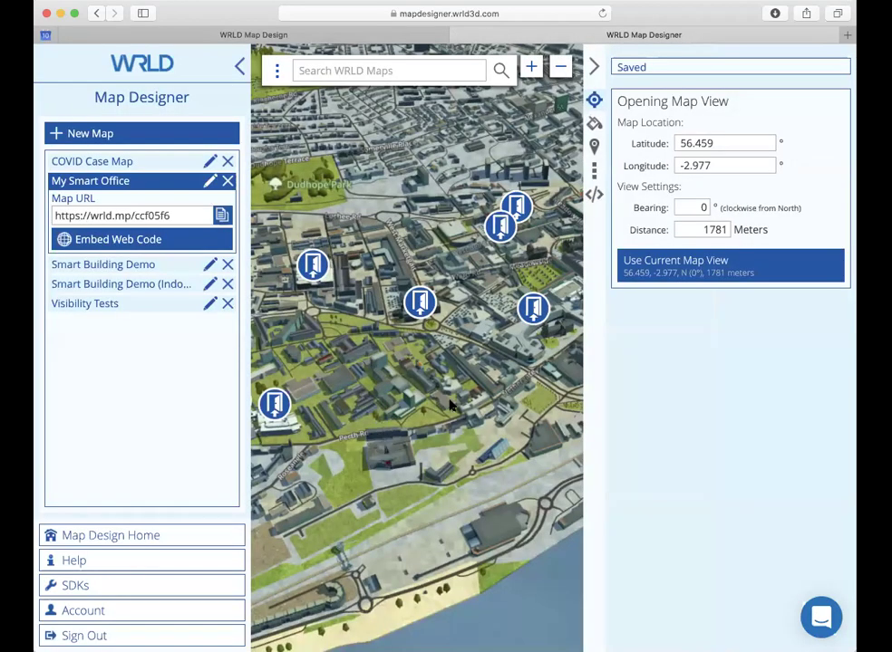
Step: Fly to the office building and save that view as the map's opening view
drag(485, 407, 472, 296)
click(329, 69)
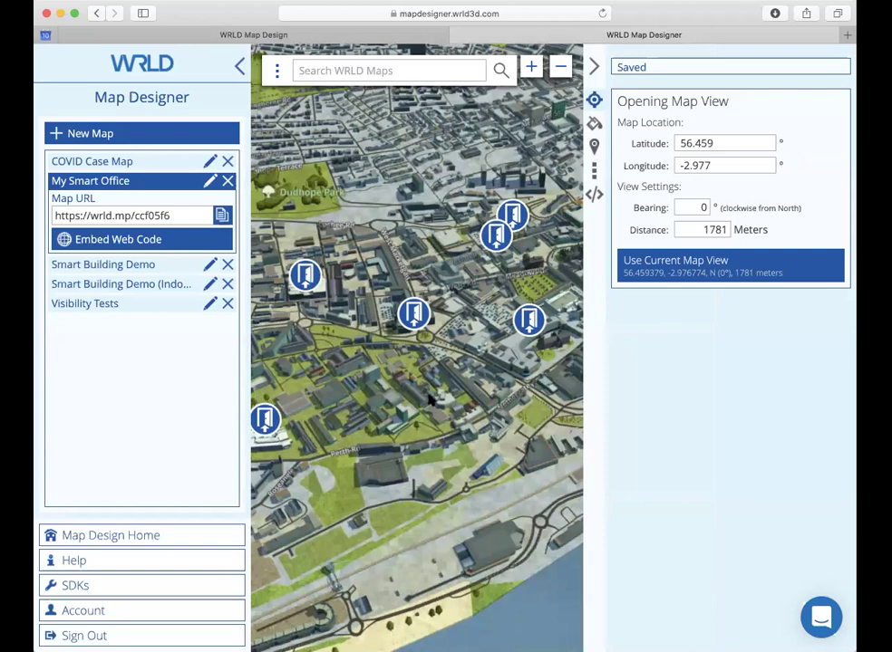
scroll(440, 383, up, 3)
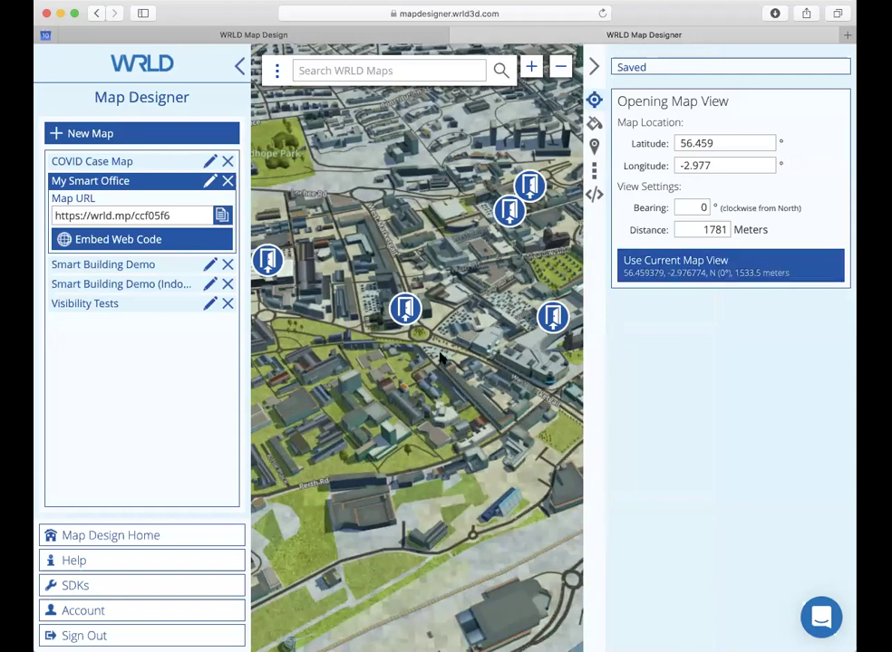
scroll(407, 315, up, 2)
click(405, 311)
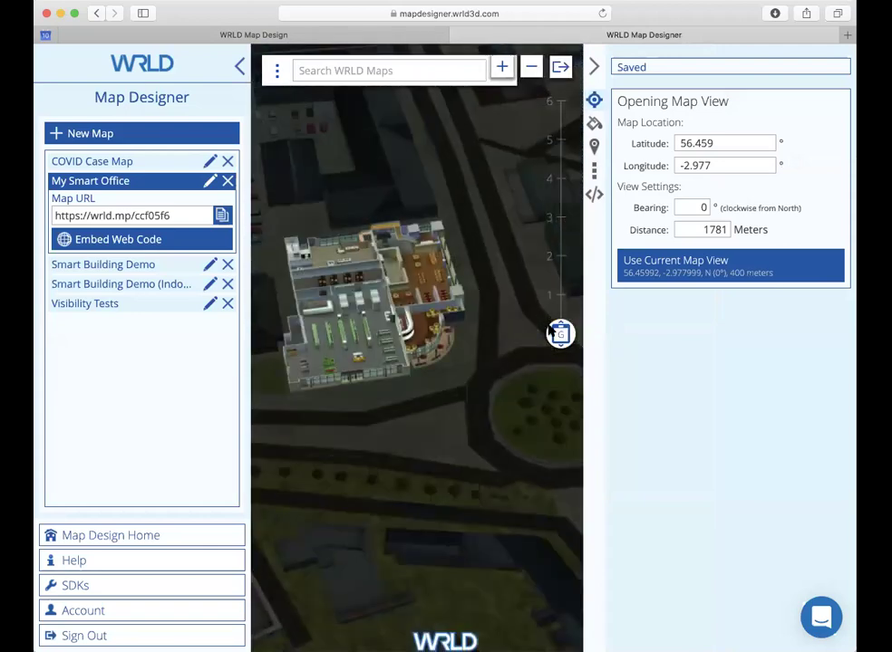
drag(560, 332, 561, 255)
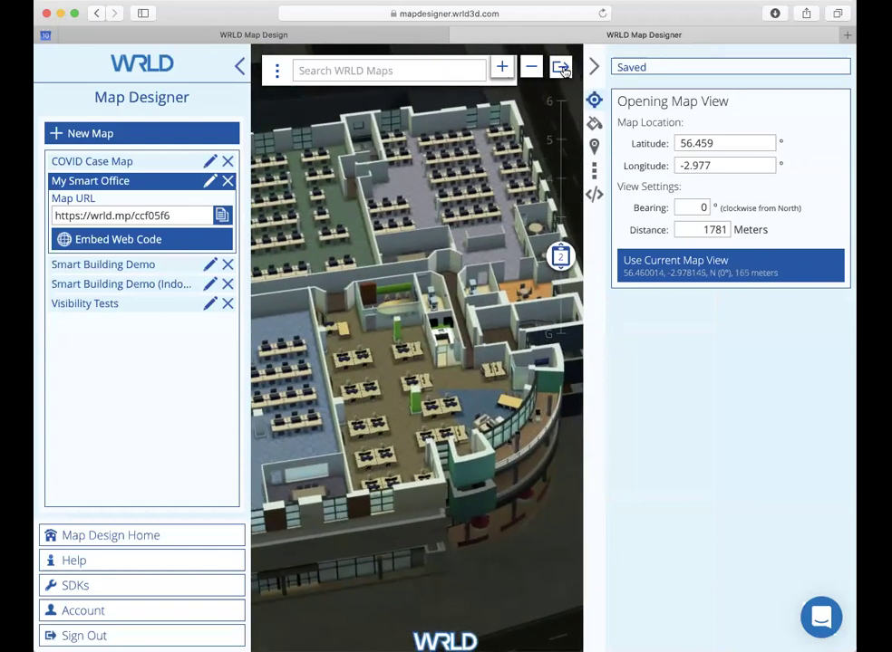
click(559, 68)
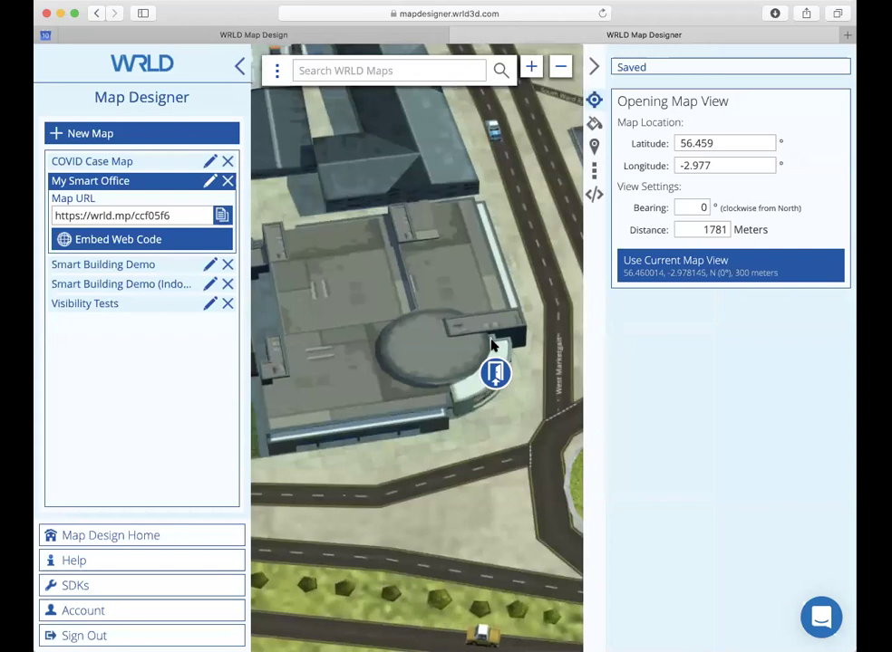
scroll(526, 416, down, 2)
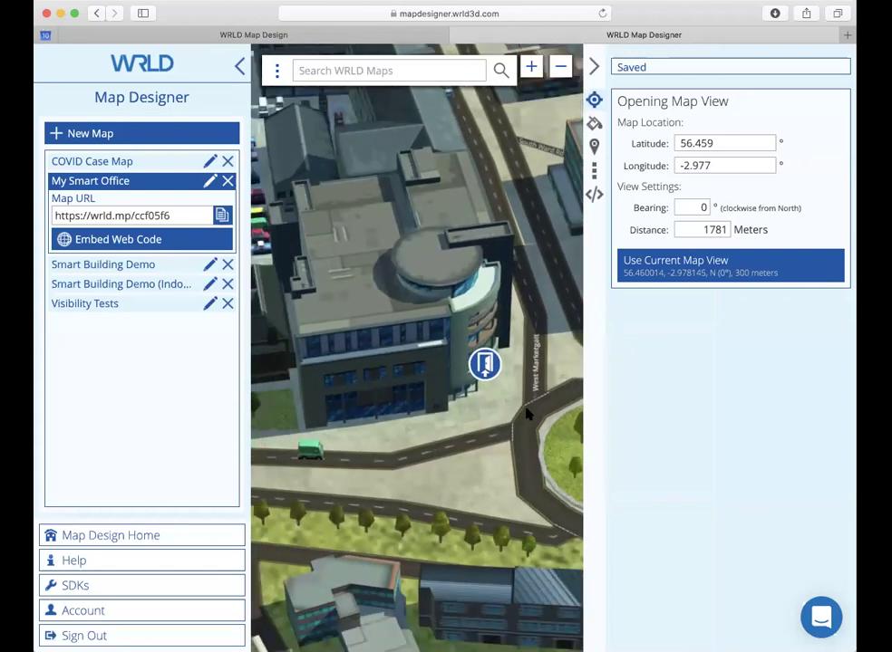
click(694, 272)
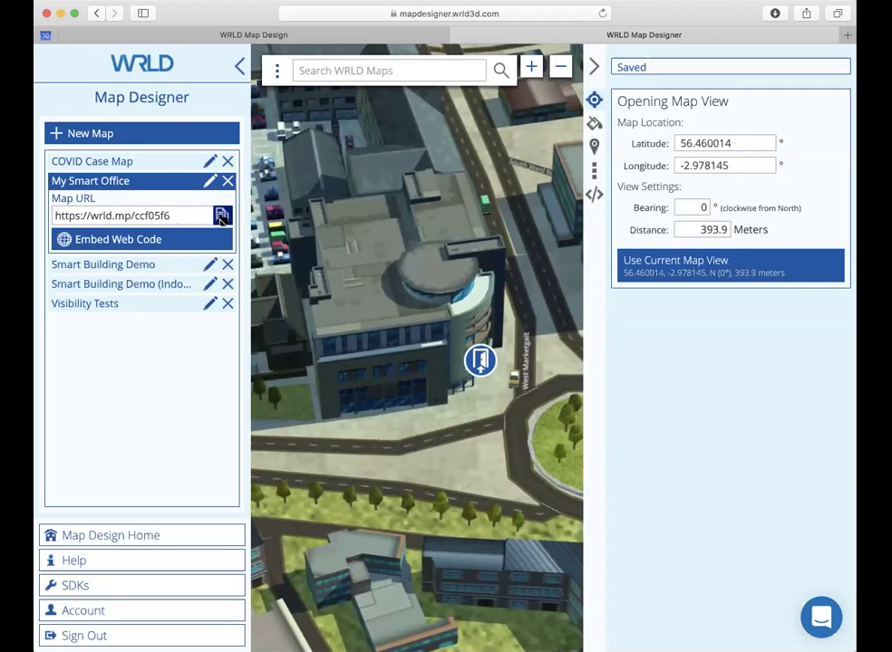
Step: Copy the My Smart Office map URL and load it in a new tab
click(221, 216)
key(super+c)
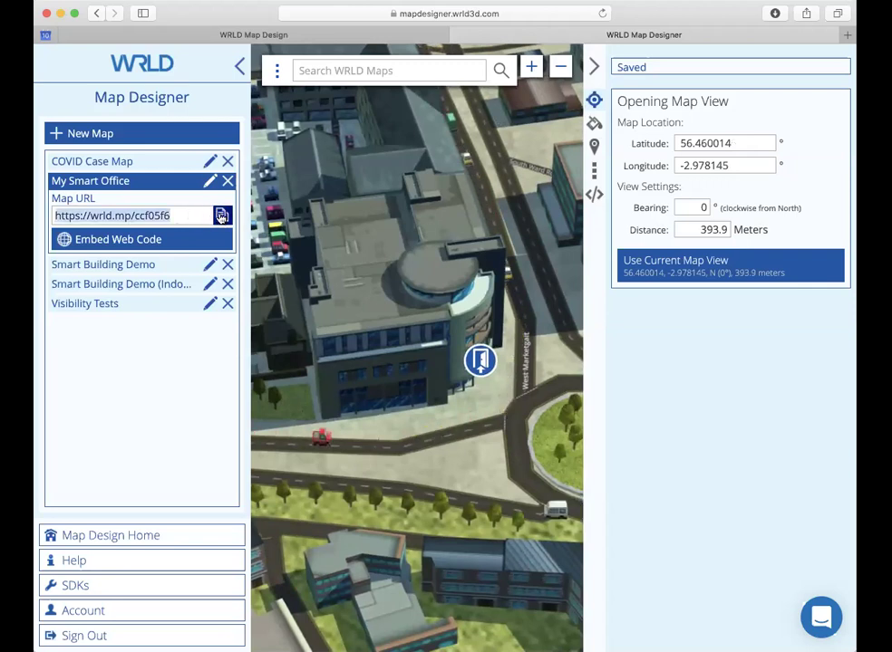
key(super+t)
key(super+v)
key(Return)
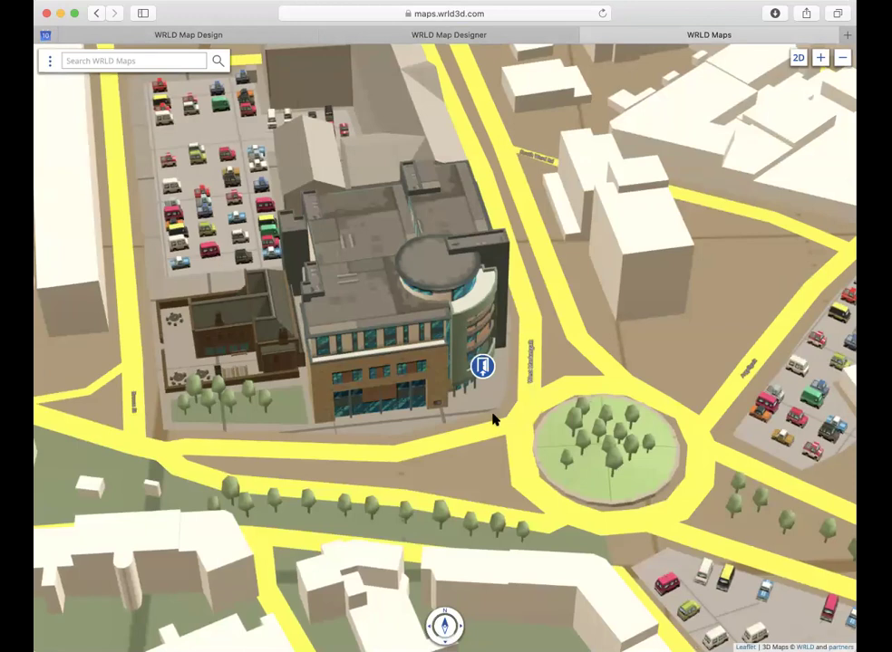
Step: Enter the office's indoor map at floor 2, then return to the dashboard tab
click(482, 367)
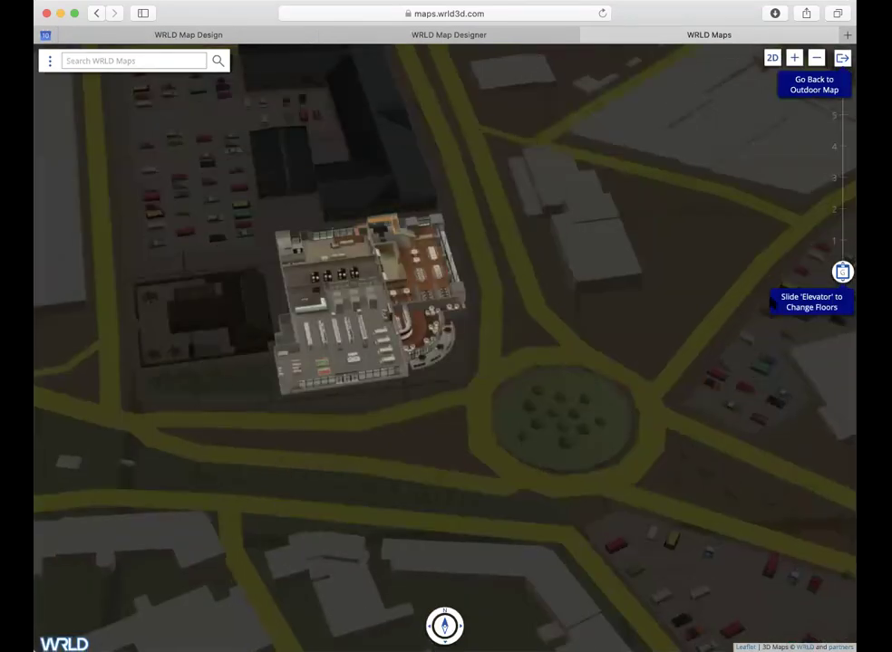
drag(843, 275, 850, 219)
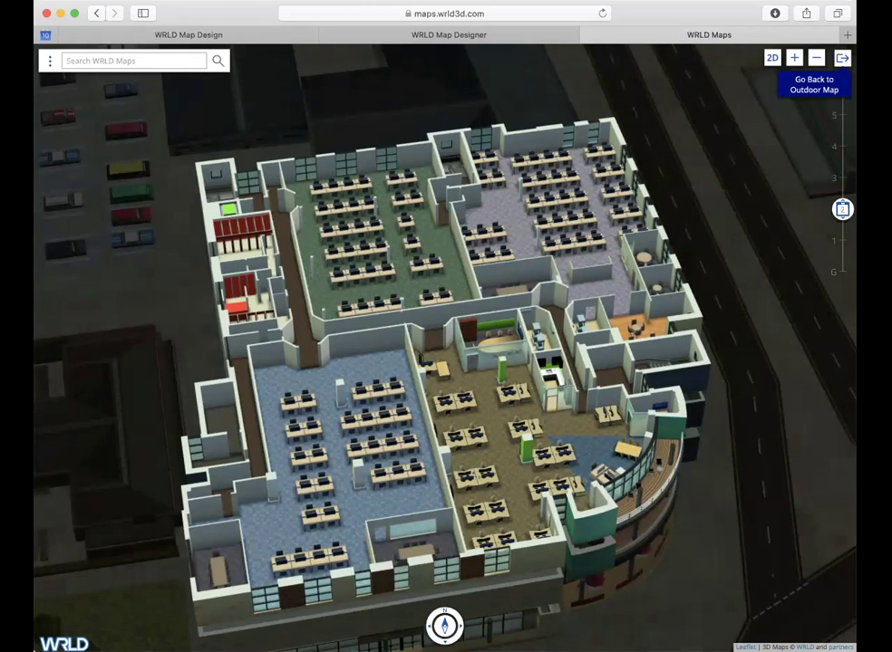
click(243, 35)
click(235, 454)
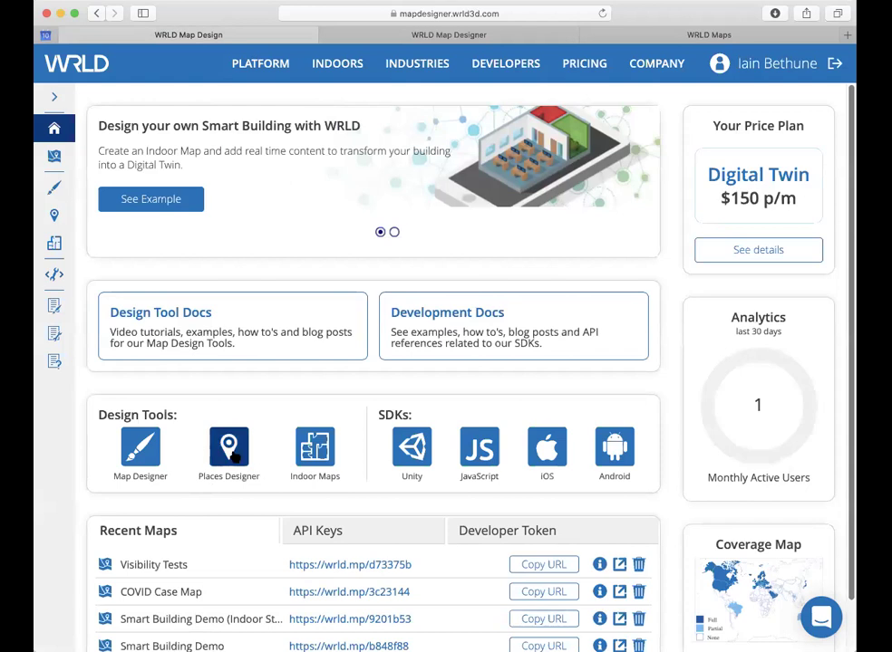
Step: Open Places Designer in a new browser tab
right_click(239, 453)
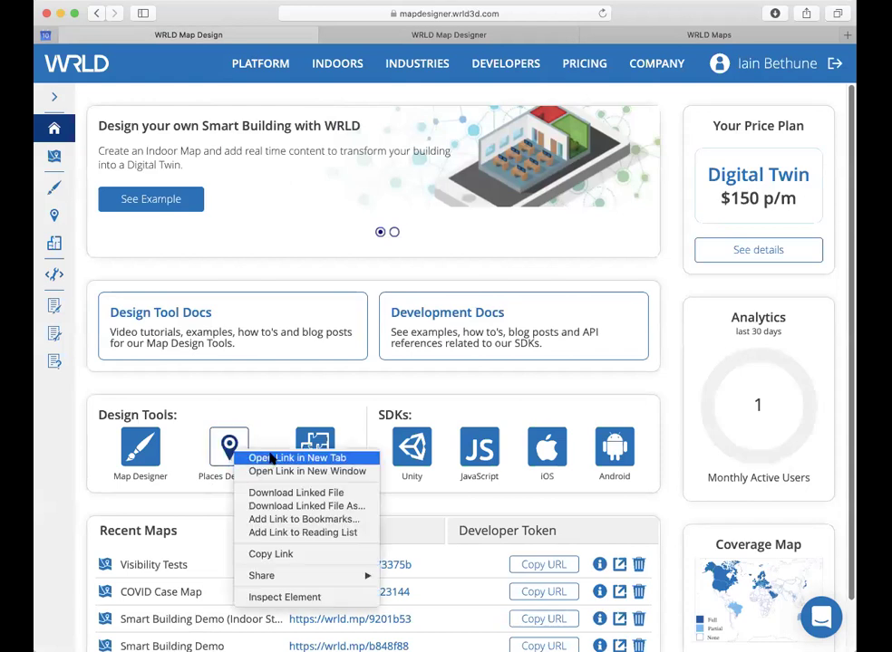
click(298, 457)
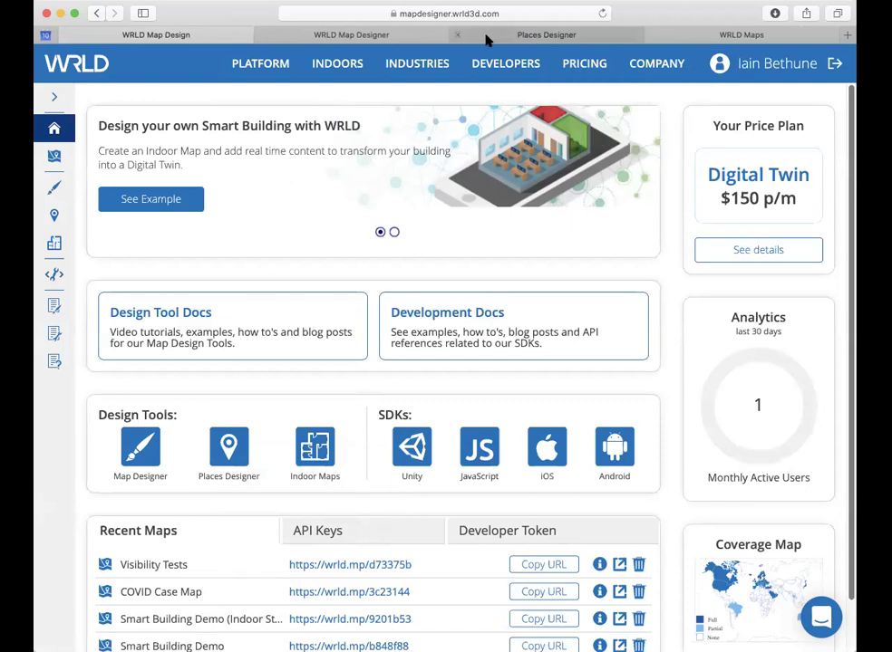
click(483, 38)
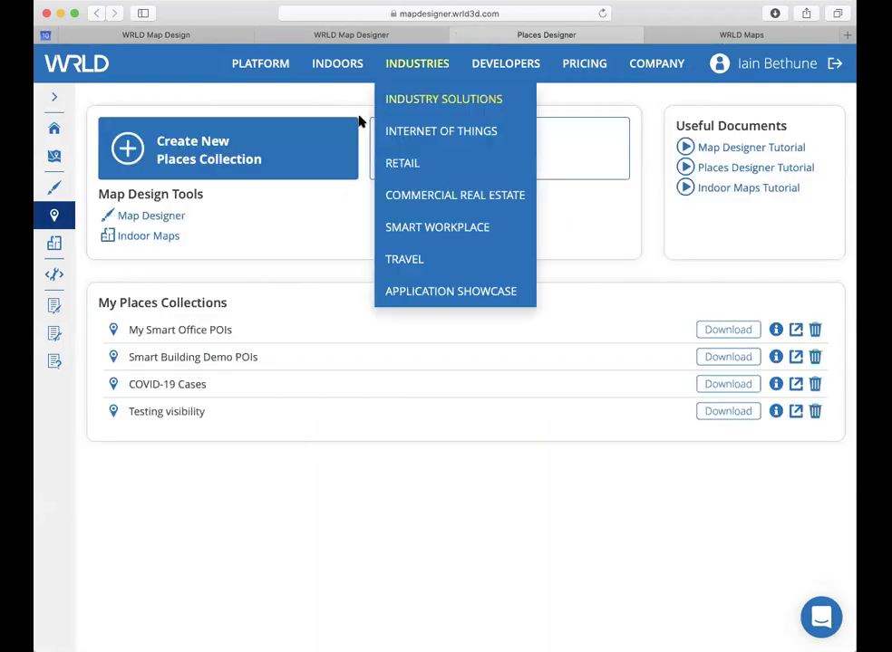
Step: Create the 'POIs for Smart Office' collection linked to the My Smart Office app key
click(248, 156)
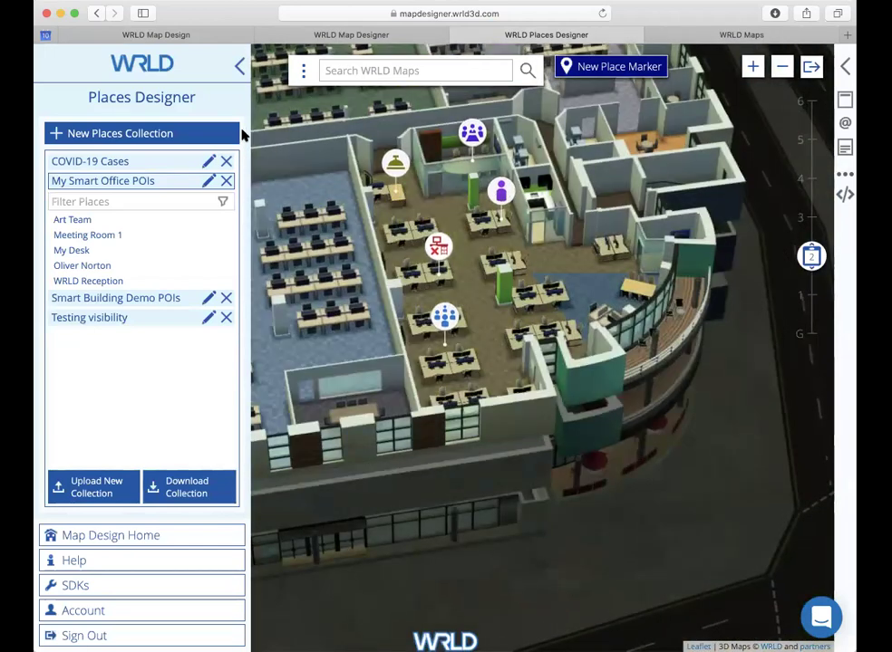
click(192, 142)
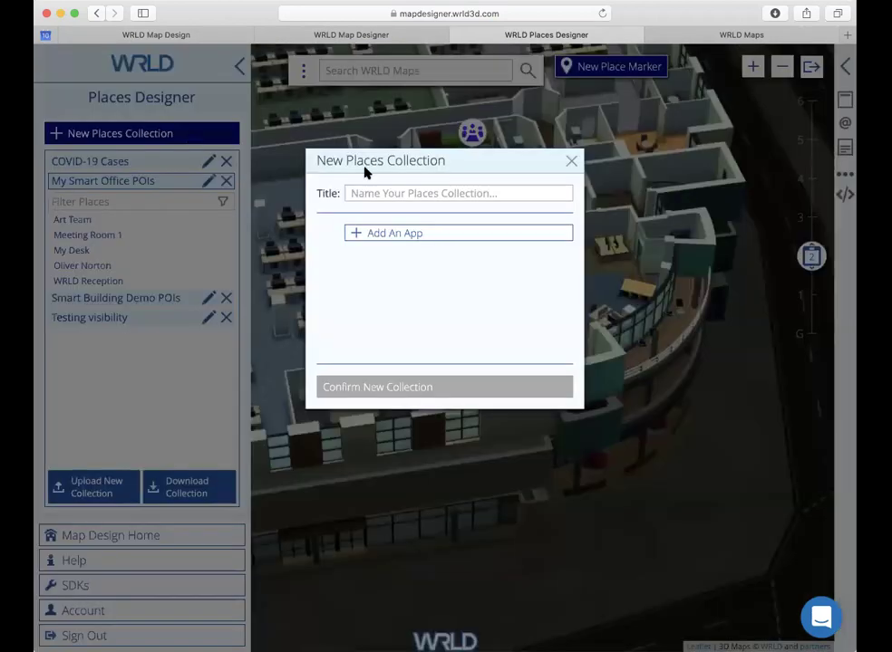
click(410, 192)
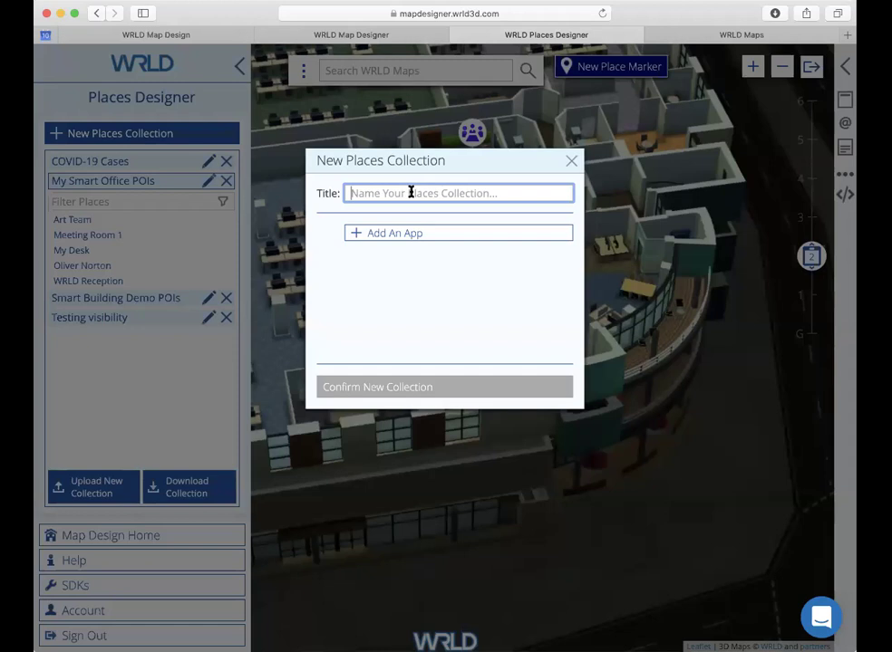
text(PO)
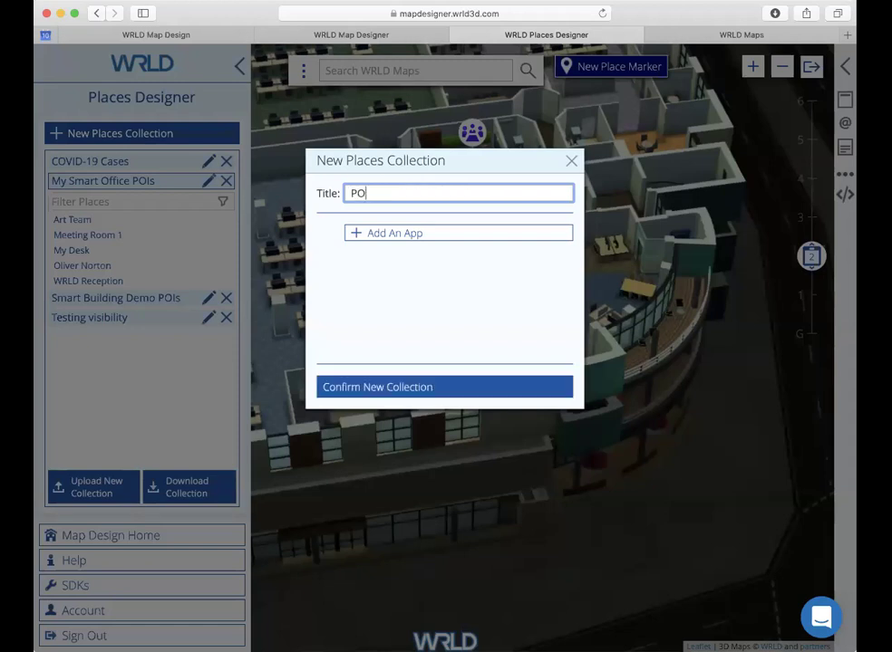
text(Is for Smart Office)
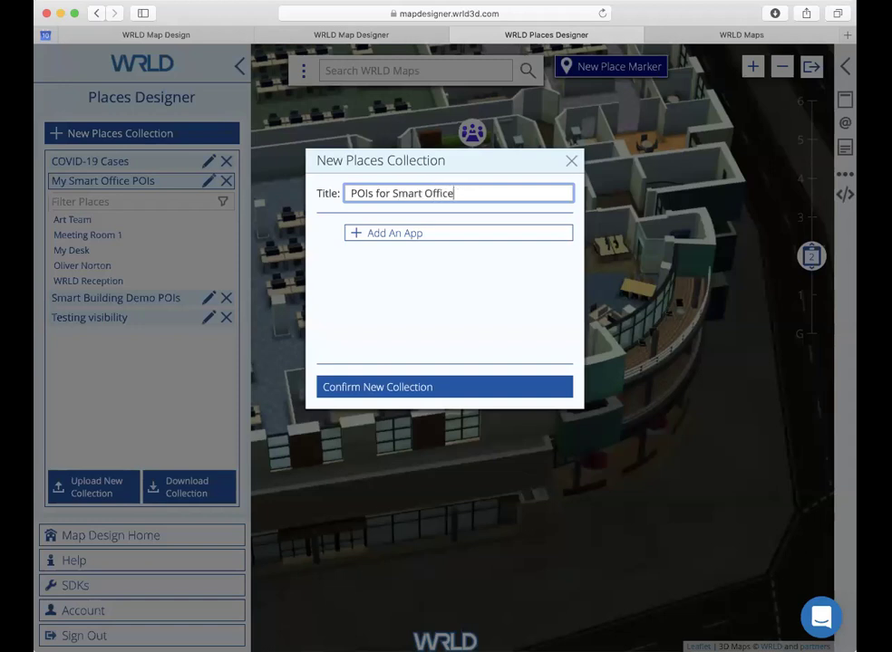
click(384, 234)
click(563, 236)
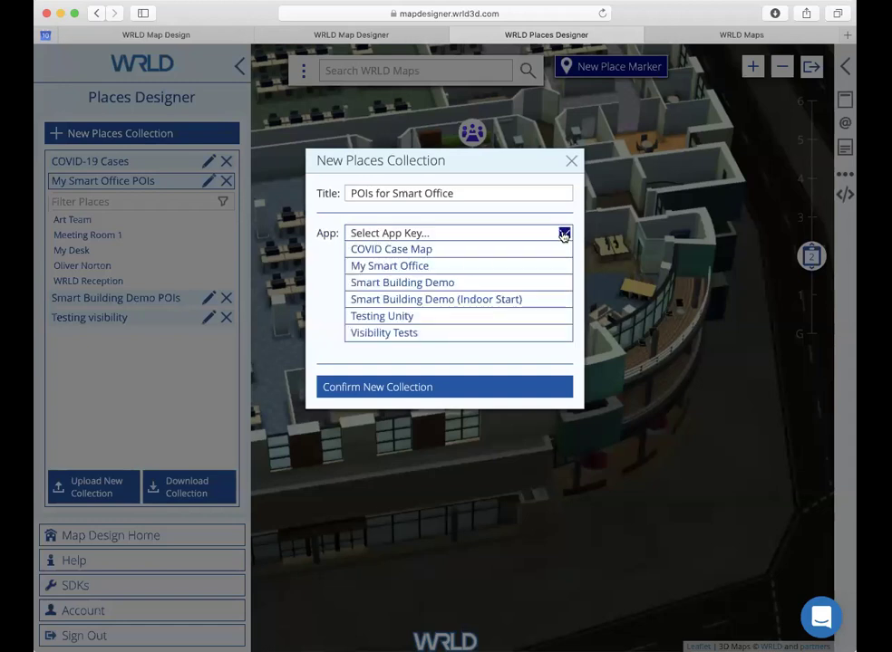
click(453, 268)
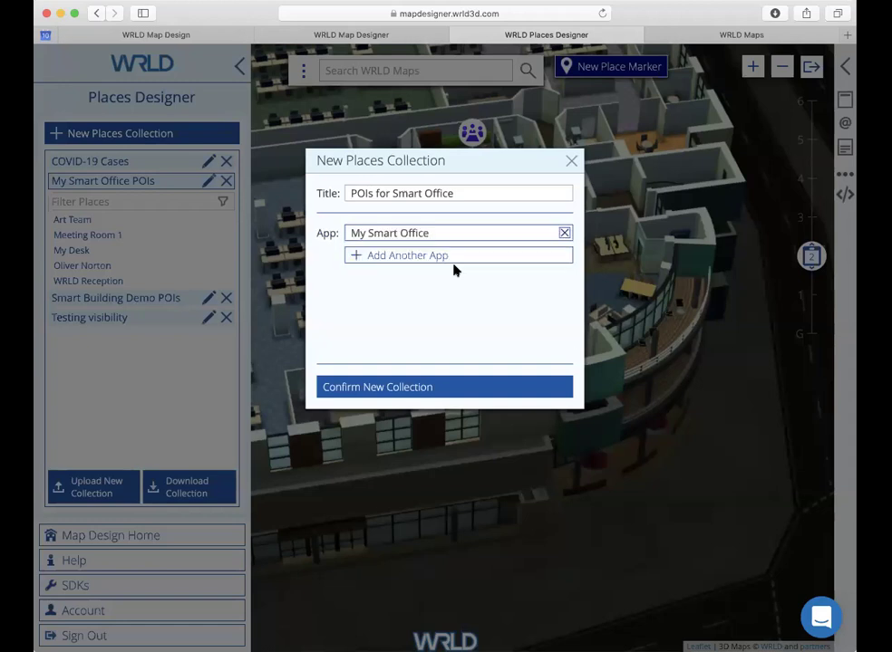
click(431, 387)
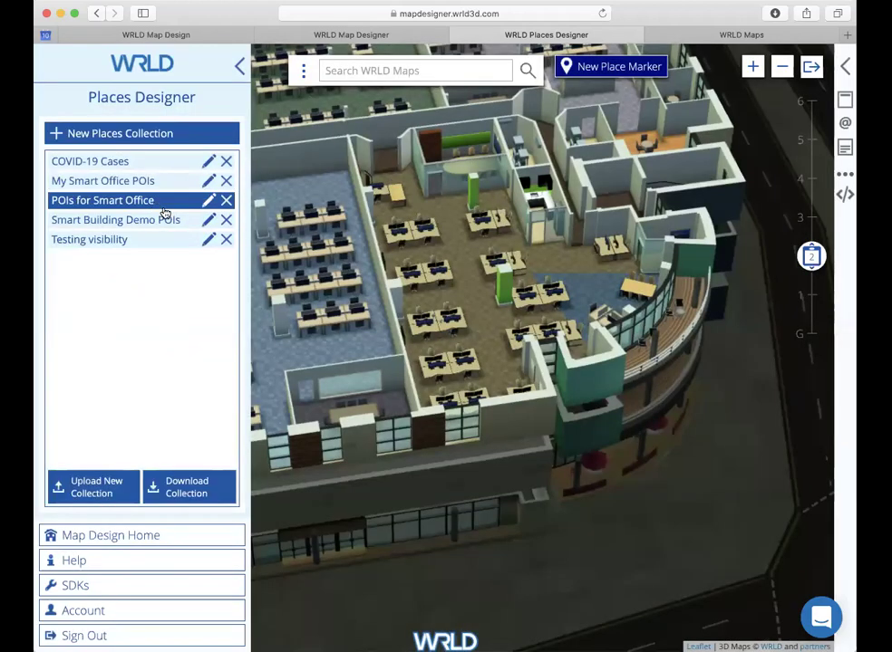
Step: Include the POIs for Smart Office places on the My Smart Office map, then return to Places Designer
click(330, 35)
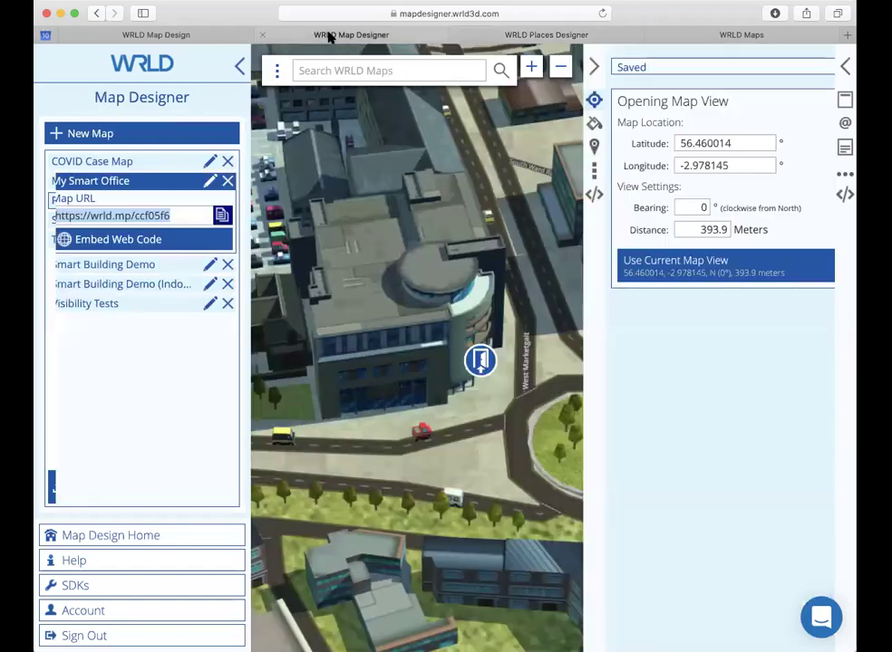
click(594, 146)
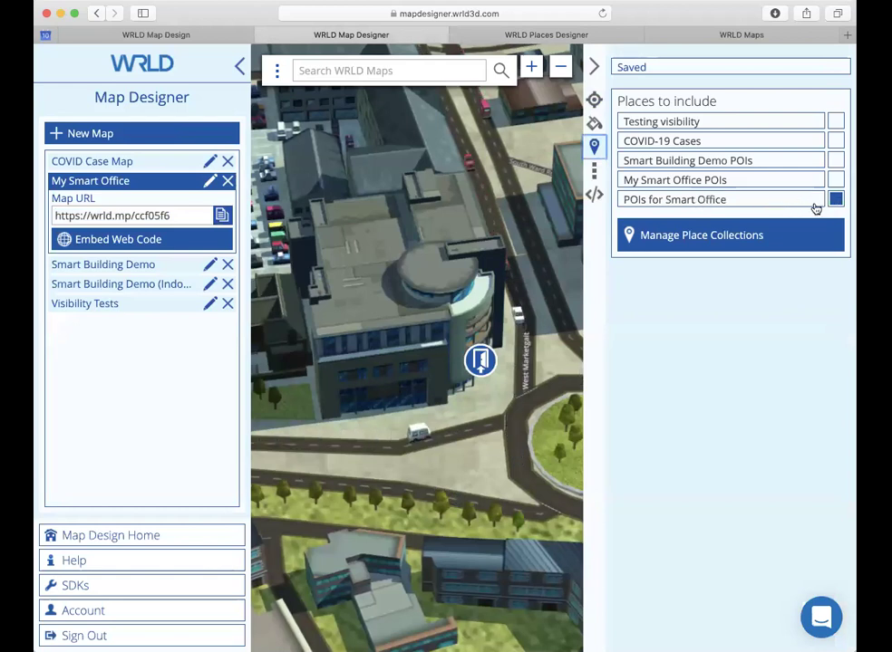
click(489, 37)
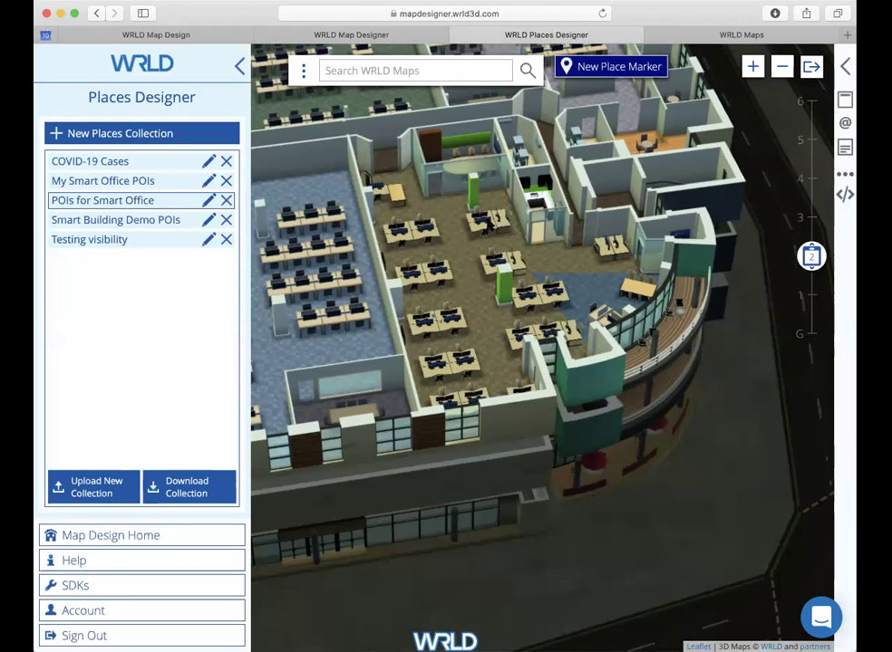
Step: Place a new marker on the meeting room and delete the duplicate unnamed place
scroll(486, 223, up, 3)
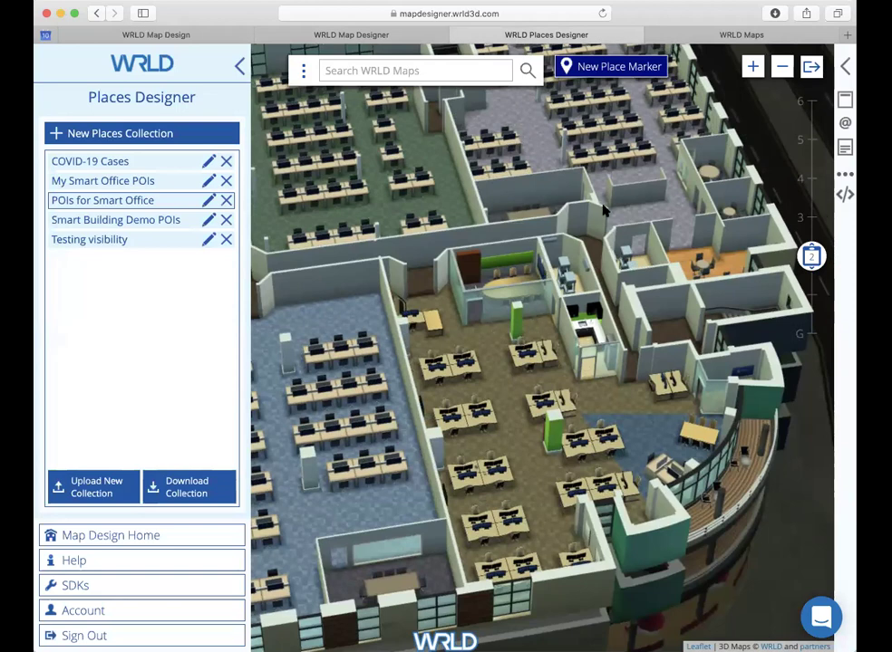
click(605, 66)
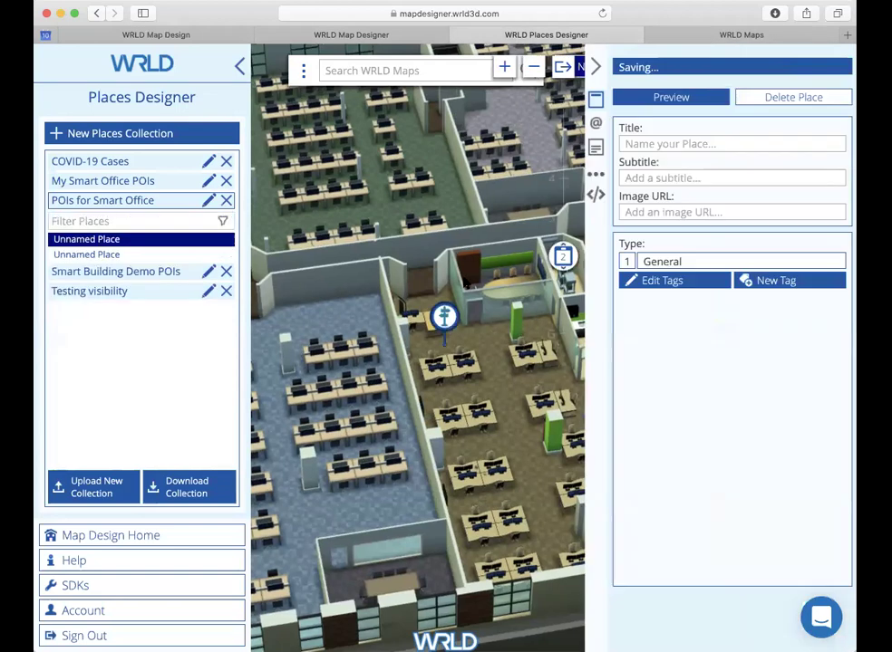
drag(453, 309, 511, 264)
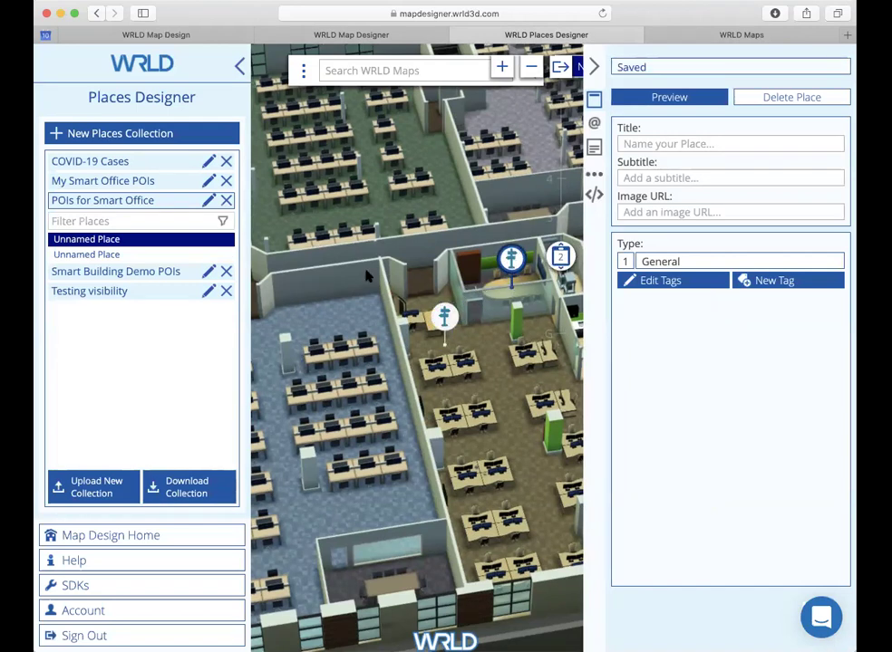
click(124, 255)
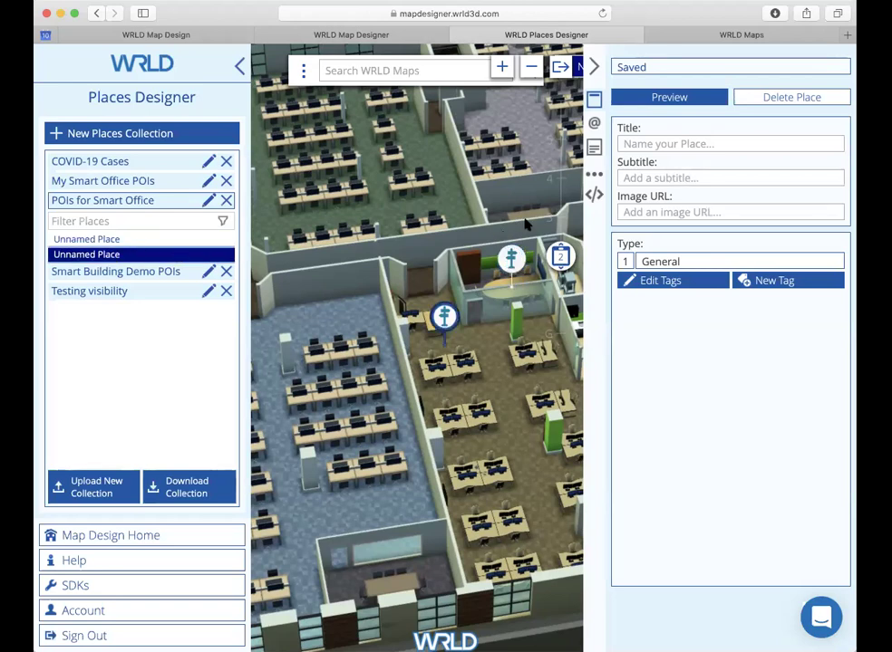
click(790, 96)
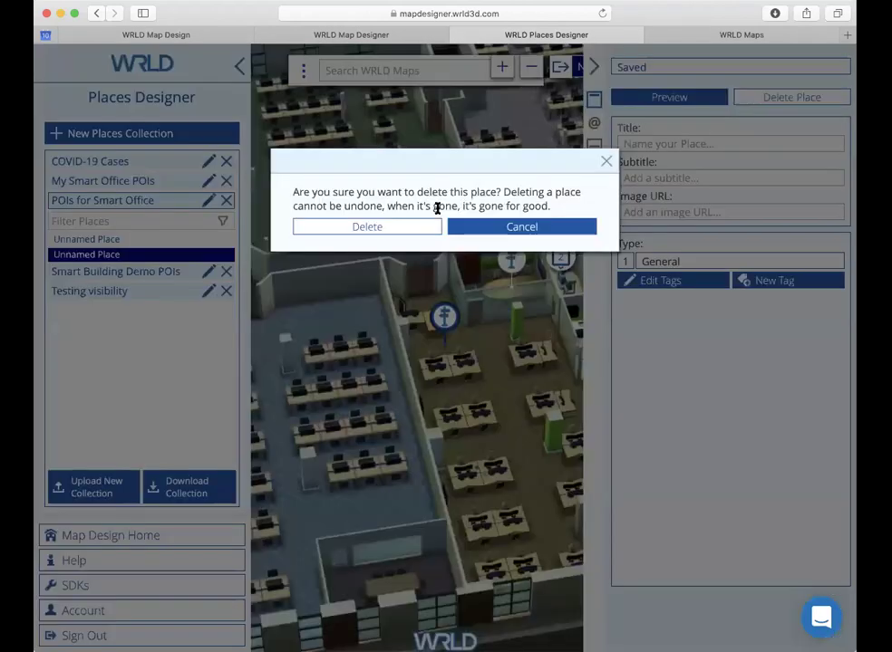
click(402, 227)
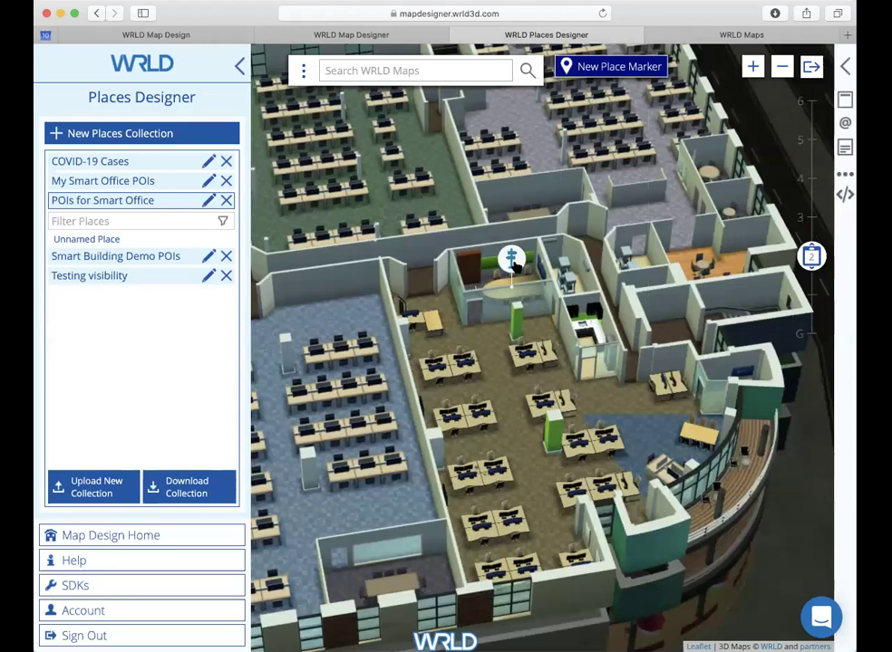
Step: Title the place 'Meeting Room 1' and make the Meeting room tag its primary tag
click(174, 240)
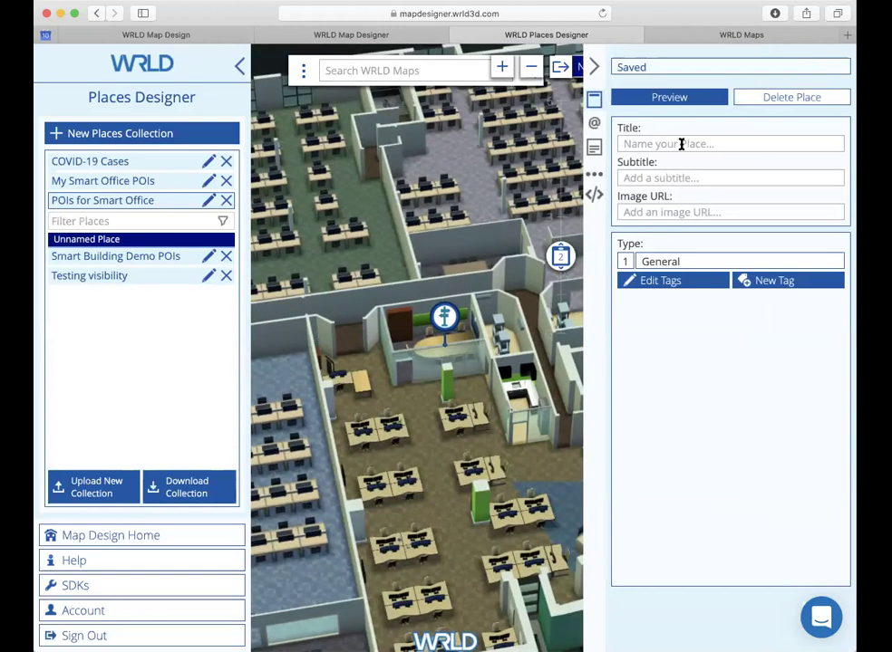
click(681, 144)
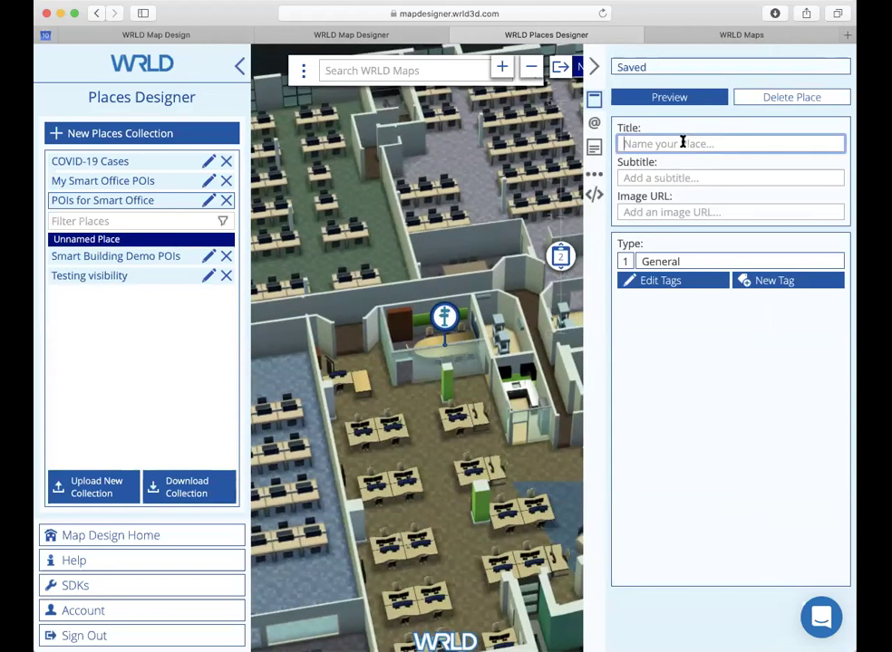
text(Meeting Room 1)
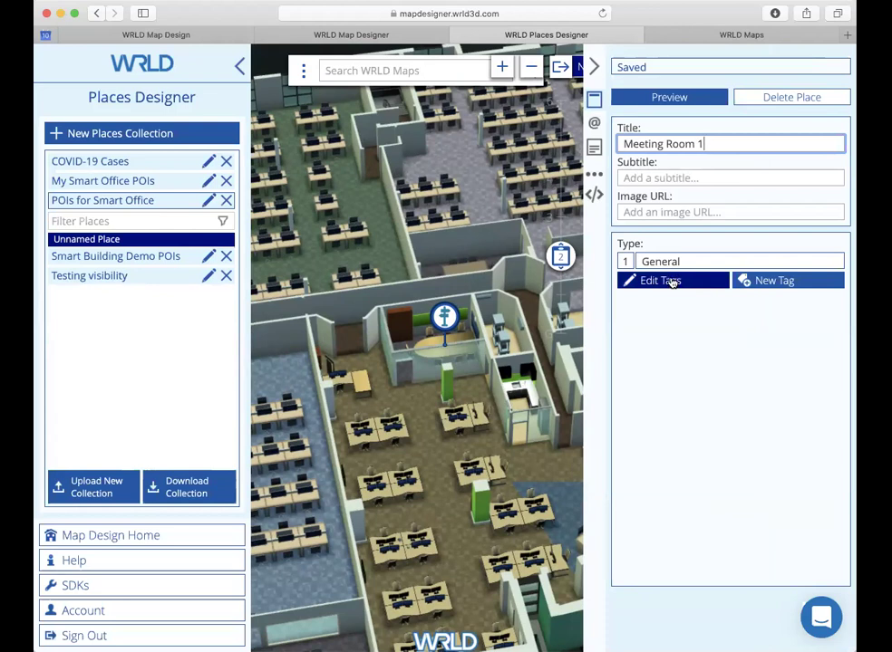
click(674, 282)
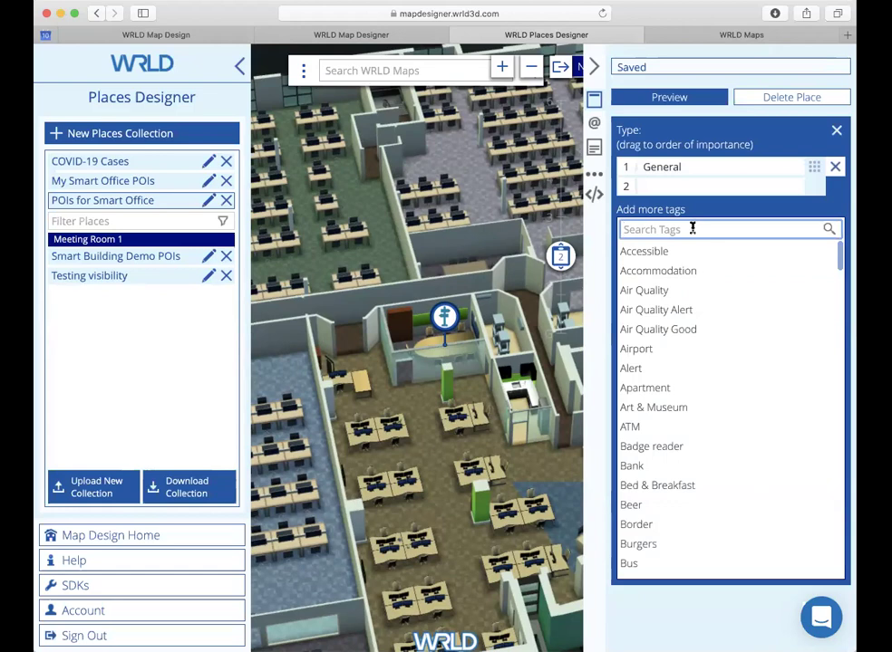
text(Meeting)
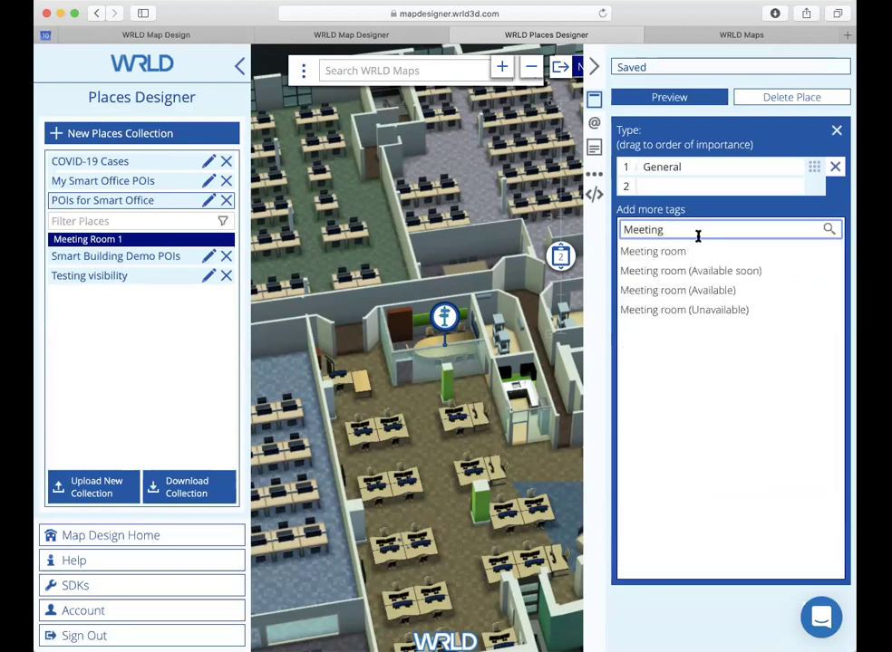
click(690, 252)
drag(812, 184, 811, 167)
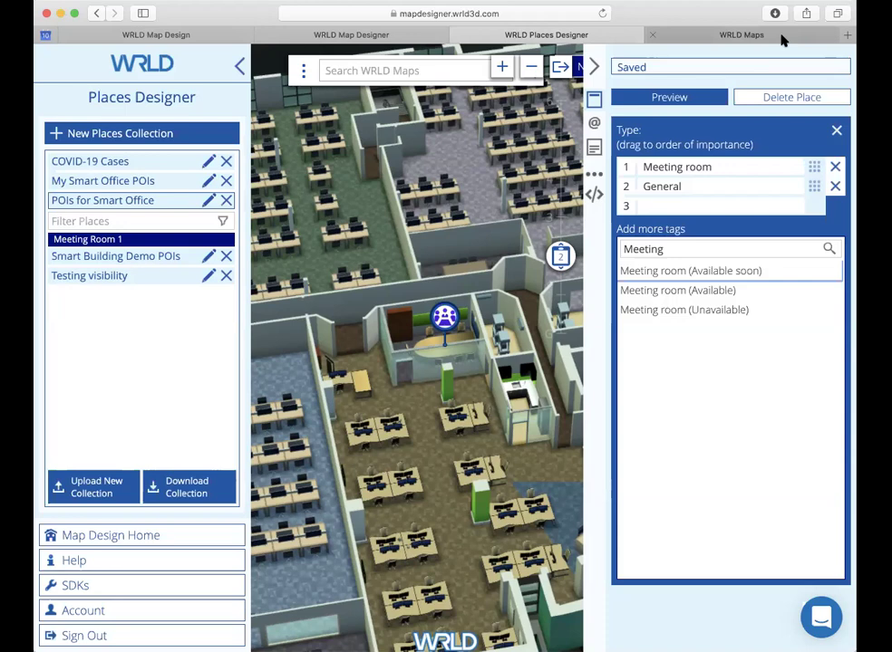
Step: Run a Find > Around Me search in WRLD Maps to show Meeting Room 1, then return to Places Designer
click(741, 36)
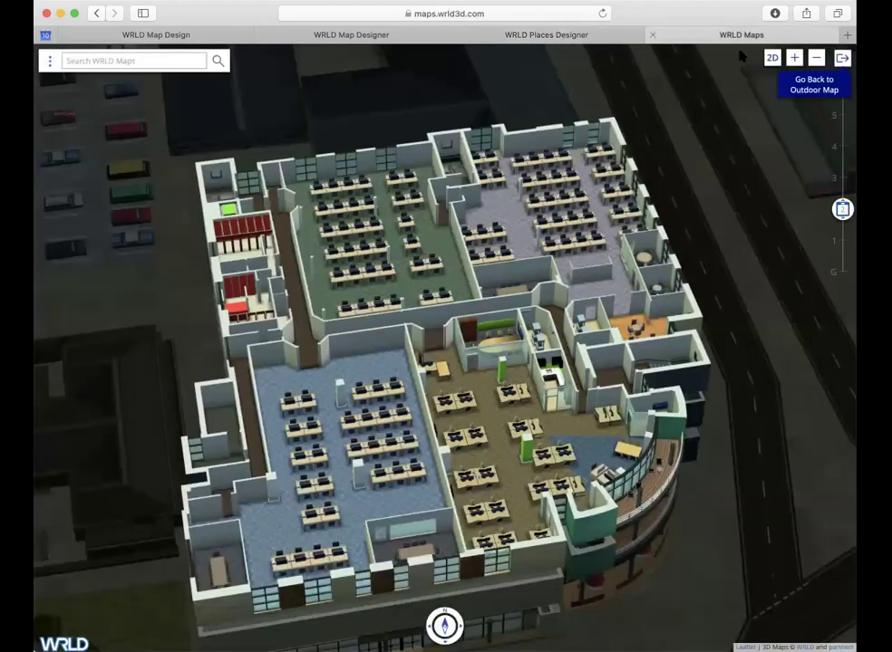
click(50, 60)
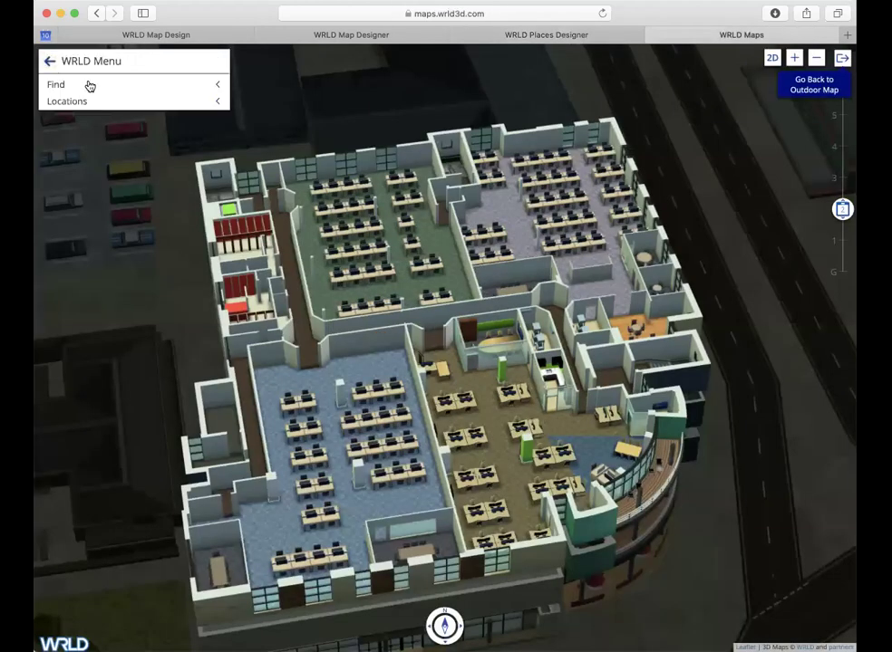
click(90, 85)
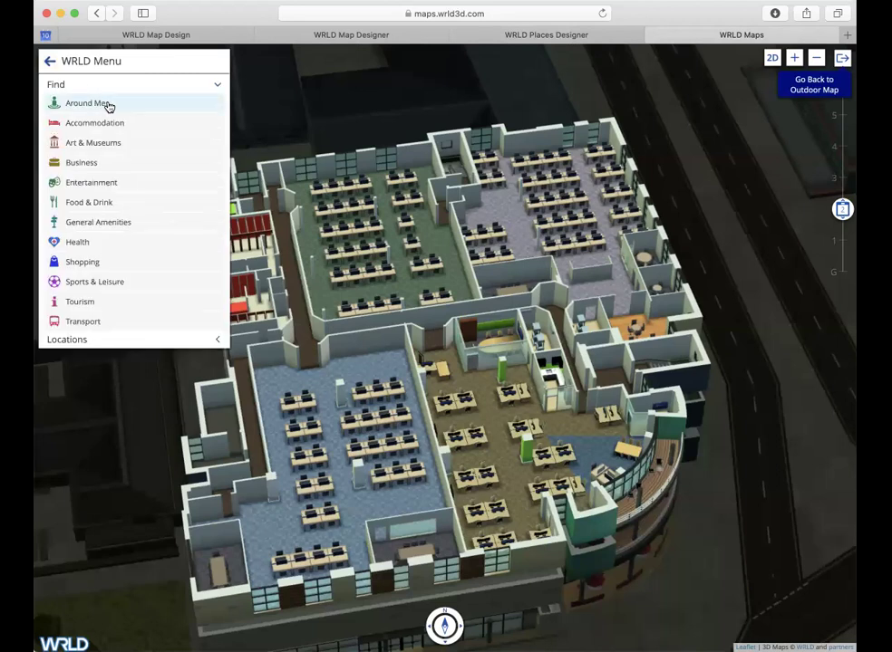
click(107, 106)
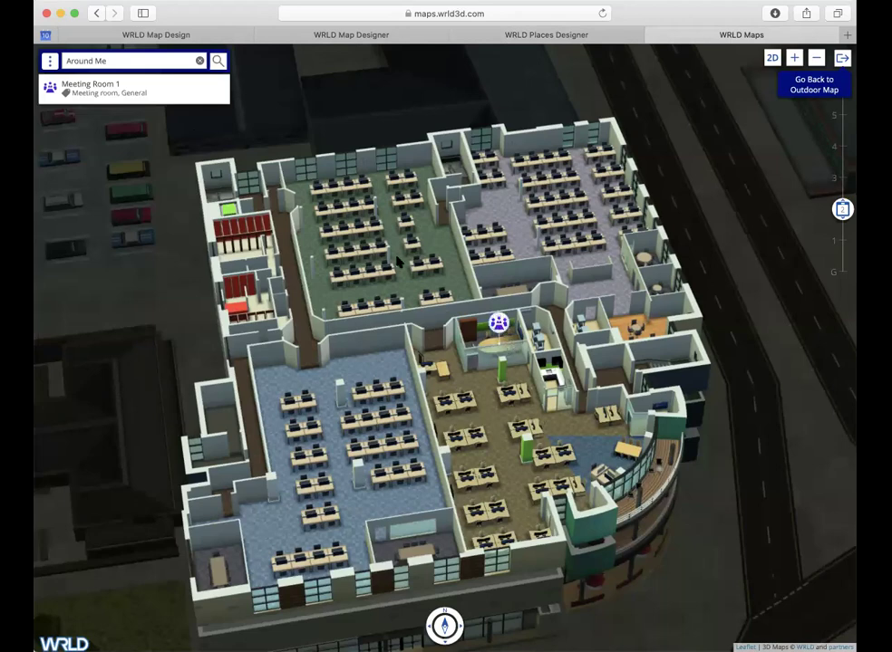
click(499, 326)
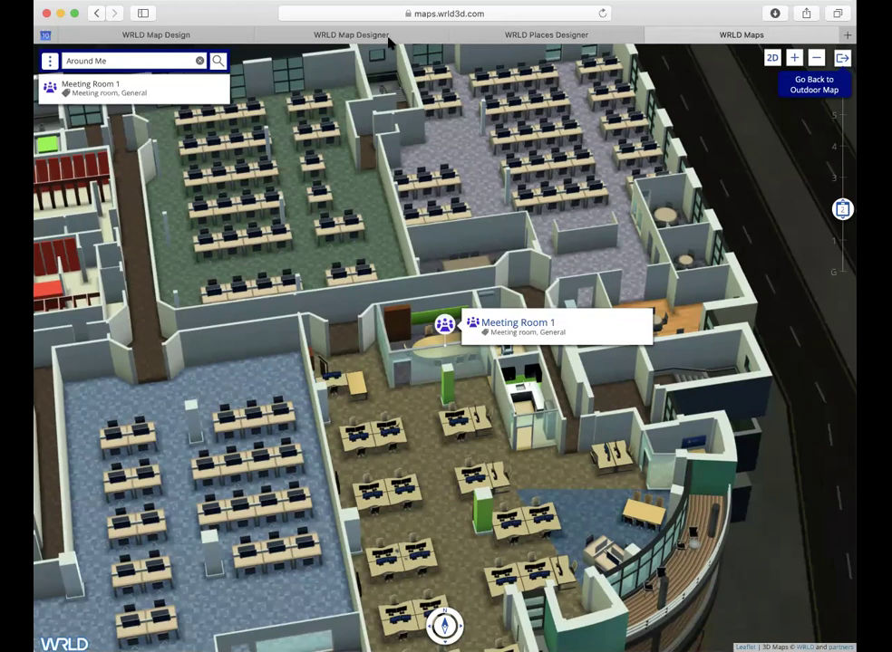
click(480, 37)
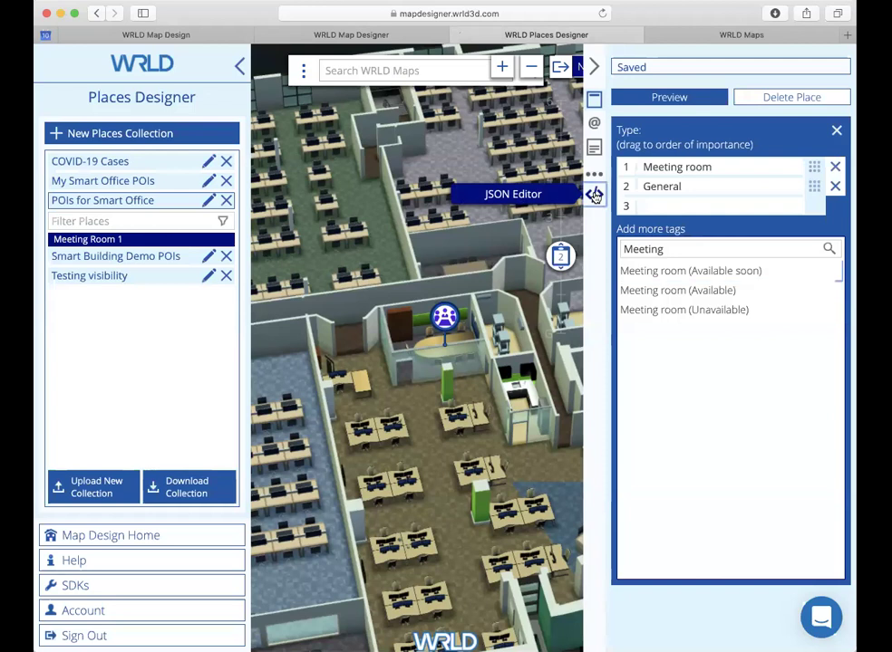
Step: Replace Meeting Room 1's empty user_data with a meeting-room-available.html custom view of height 400
click(594, 196)
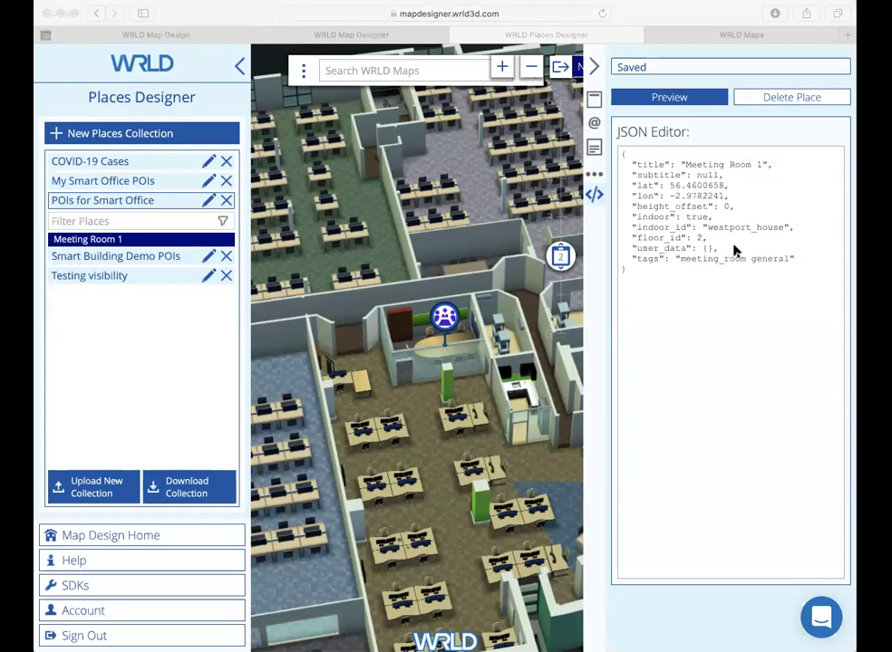
drag(737, 248, 616, 247)
text("user_data": { "custom_view": "https://cdn-webgl.wrld3d.com/html-poi-views/WRLD%20Meeting%20Room/meeting-room-available.html", "custom_view_height": 400 },)
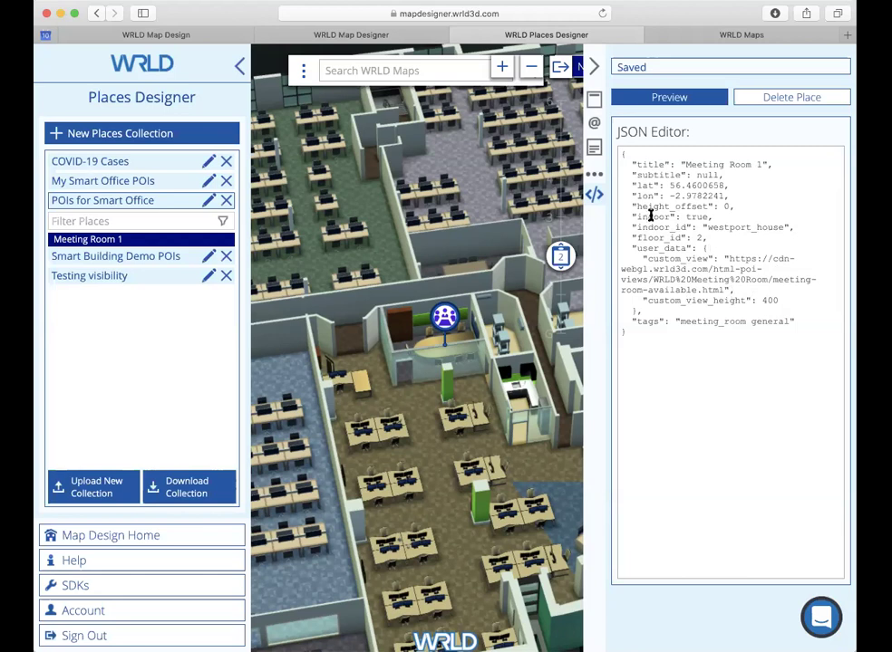
Step: Rerun the Around Me search in WRLD Maps and open the Meeting Room 1 popup
click(764, 40)
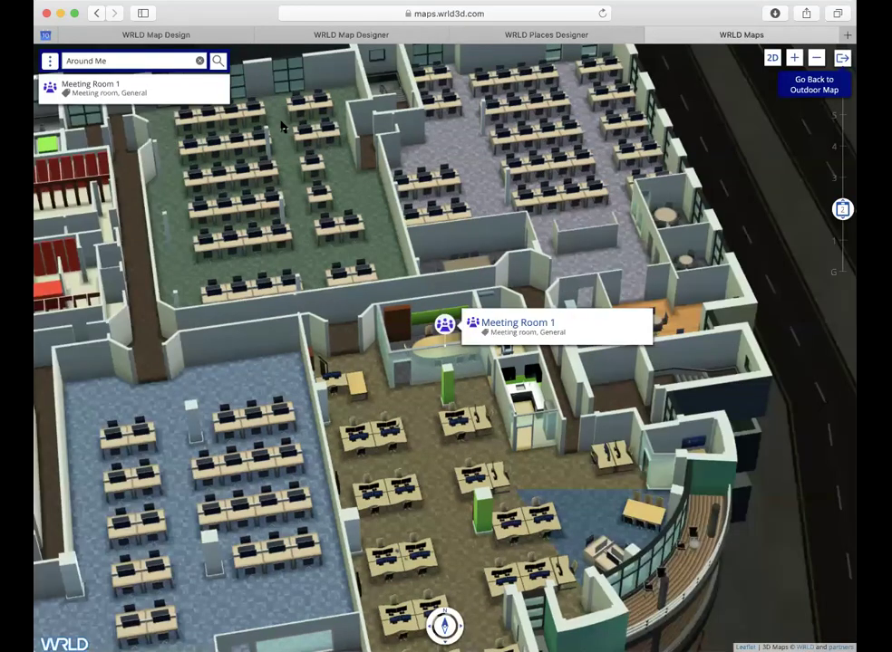
click(79, 65)
click(49, 60)
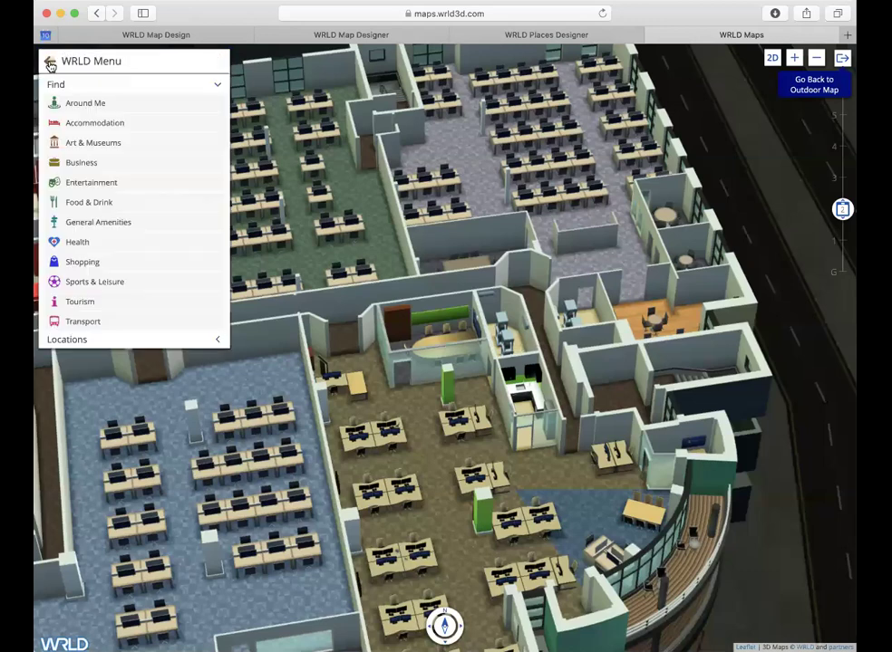
click(79, 104)
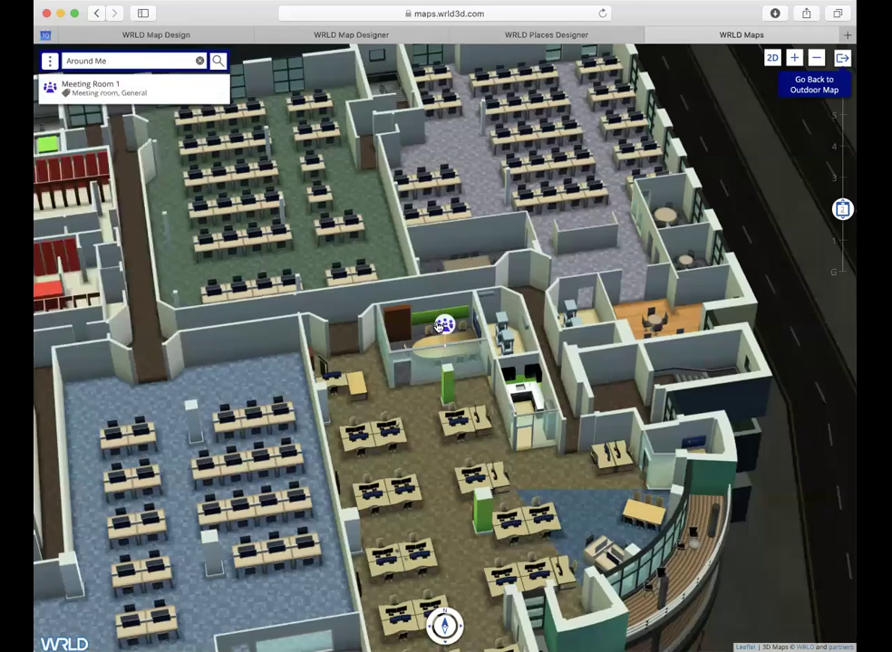
click(513, 328)
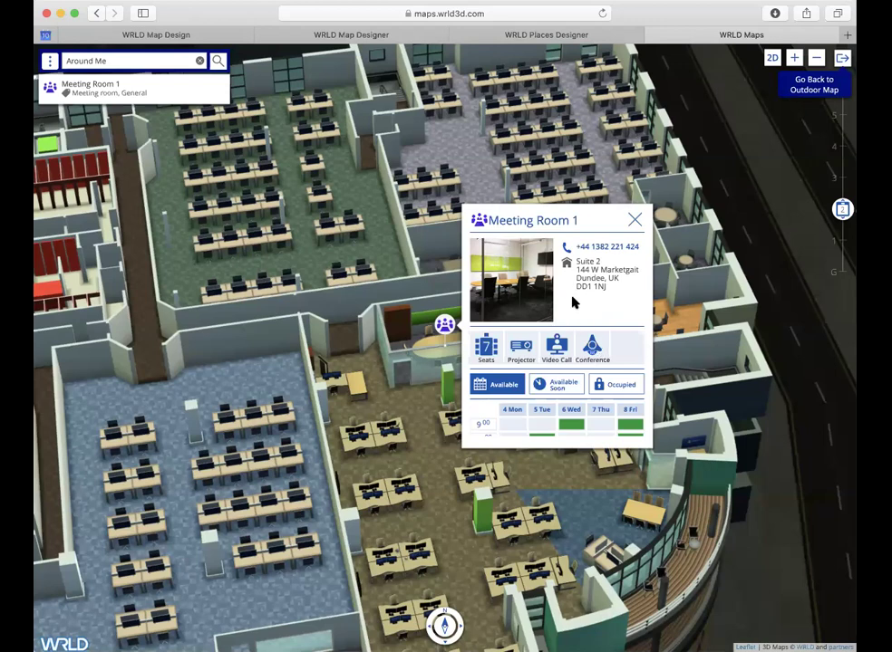
Step: Browse the room's booking schedule and occupied time slots, then close the popup
scroll(600, 310, down, 1)
scroll(600, 309, down, 5)
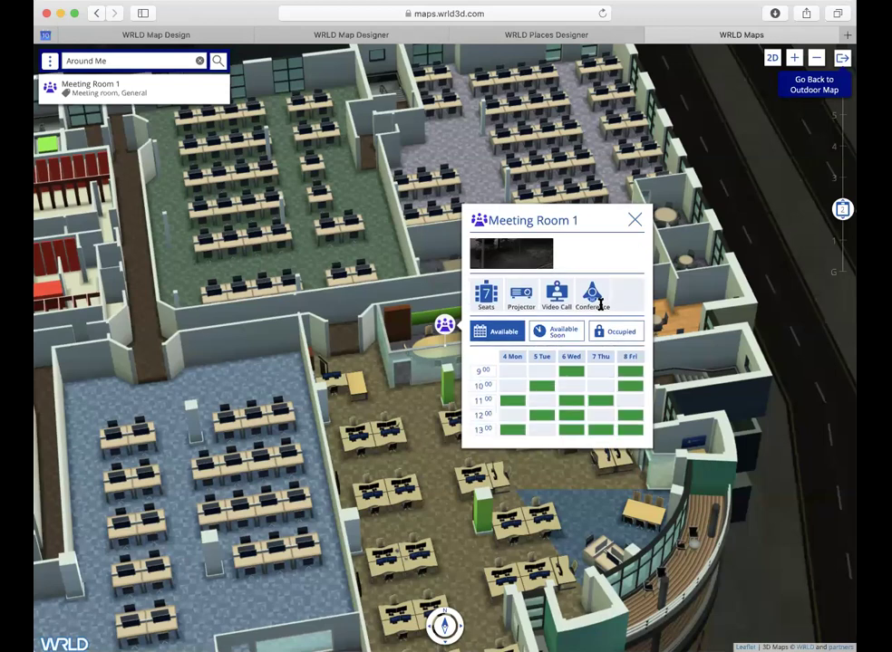
scroll(600, 307, down, 2)
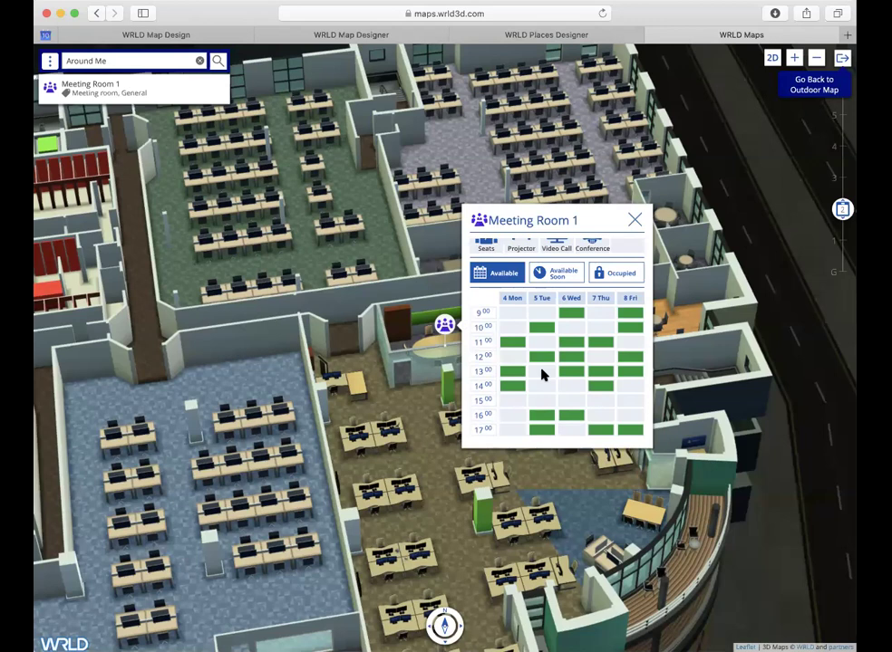
click(615, 275)
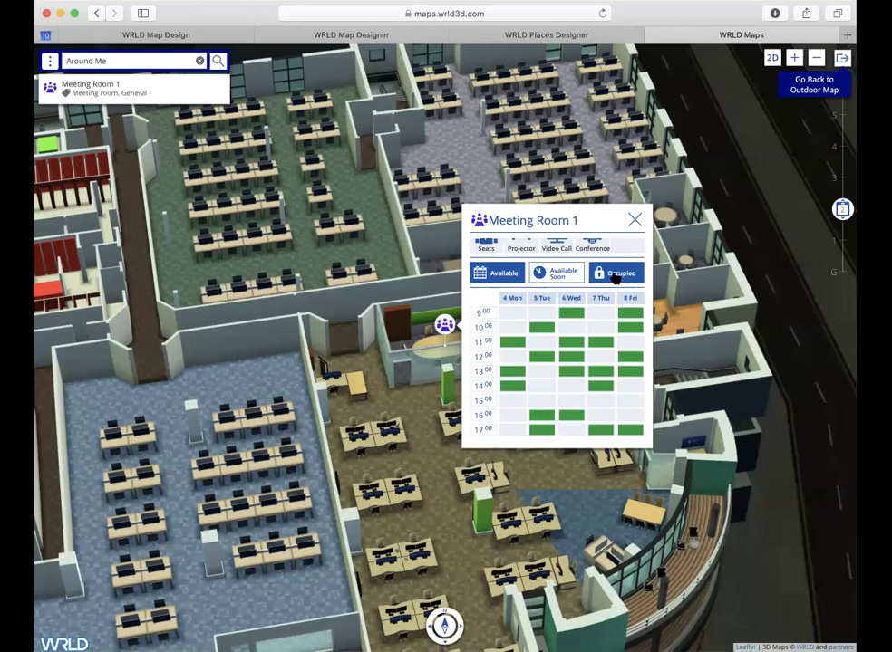
scroll(617, 347, down, 5)
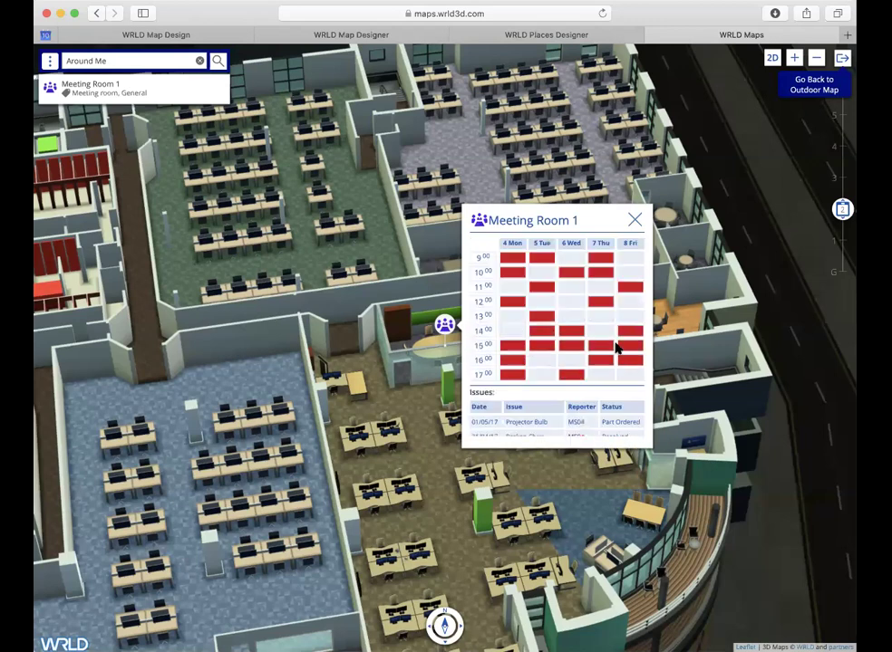
scroll(615, 347, up, 2)
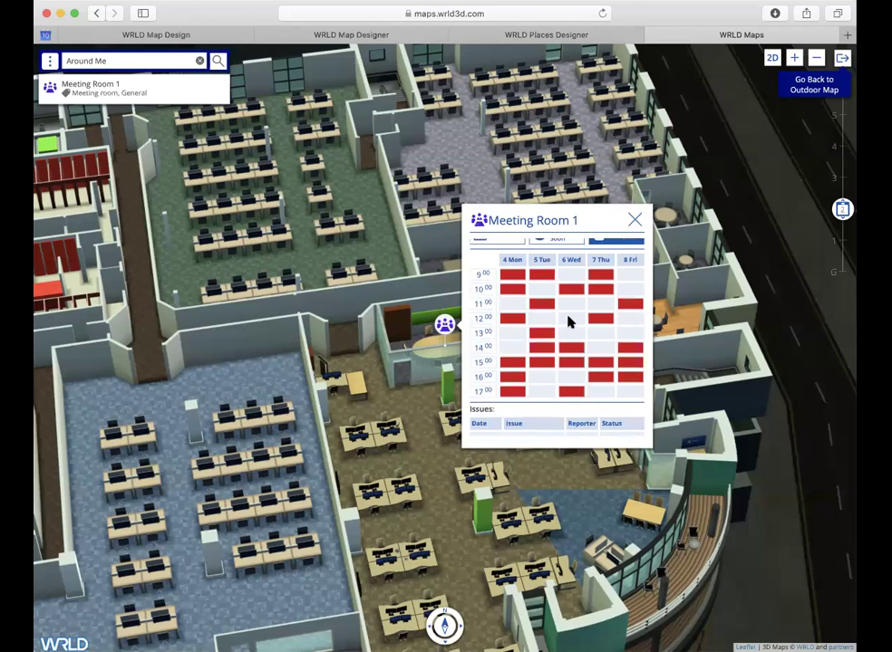
scroll(561, 333, up, 1)
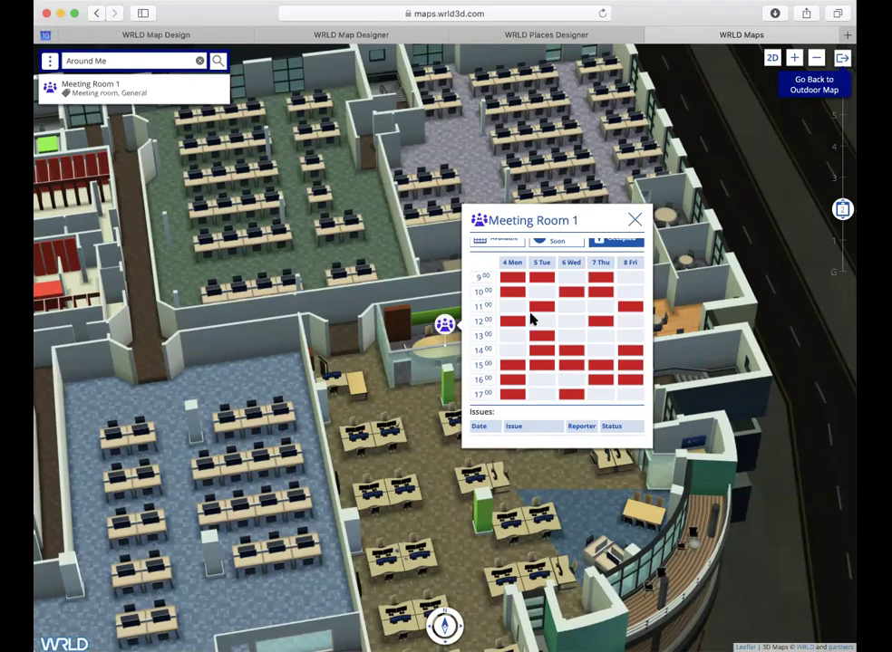
scroll(532, 319, up, 5)
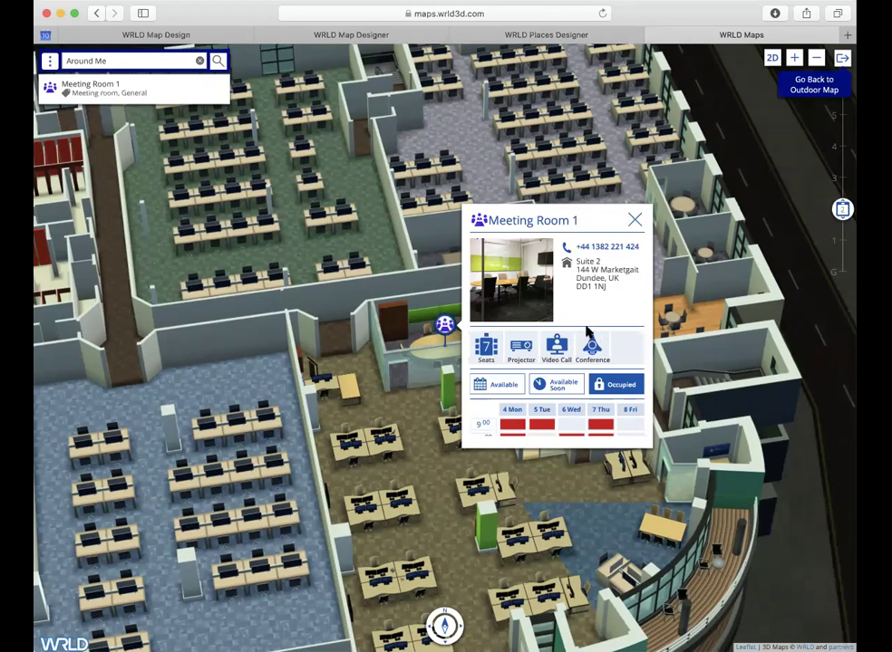
click(635, 222)
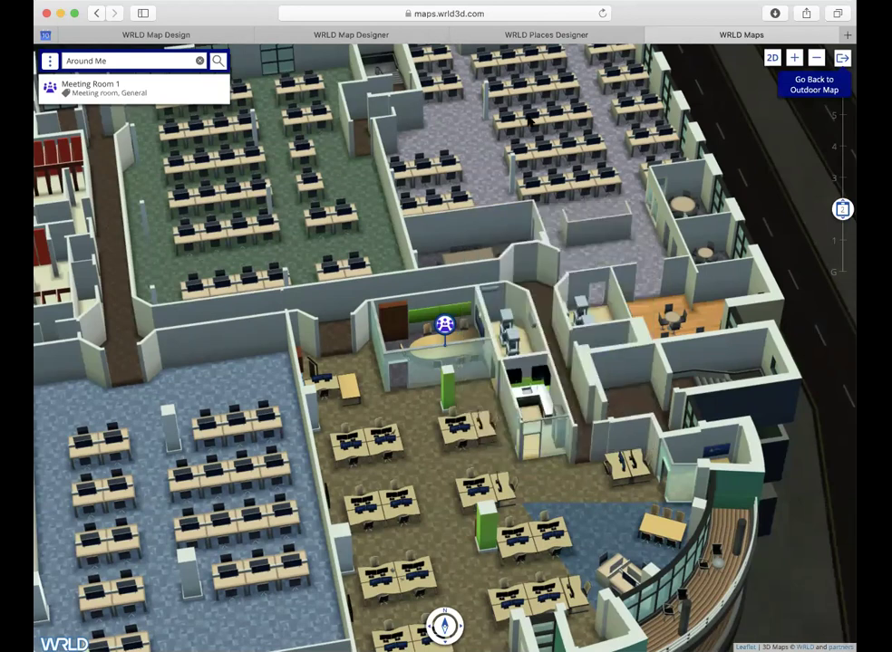
Step: Back in the Places Designer, place a new marker beside the desks and title it with the person's name
click(487, 36)
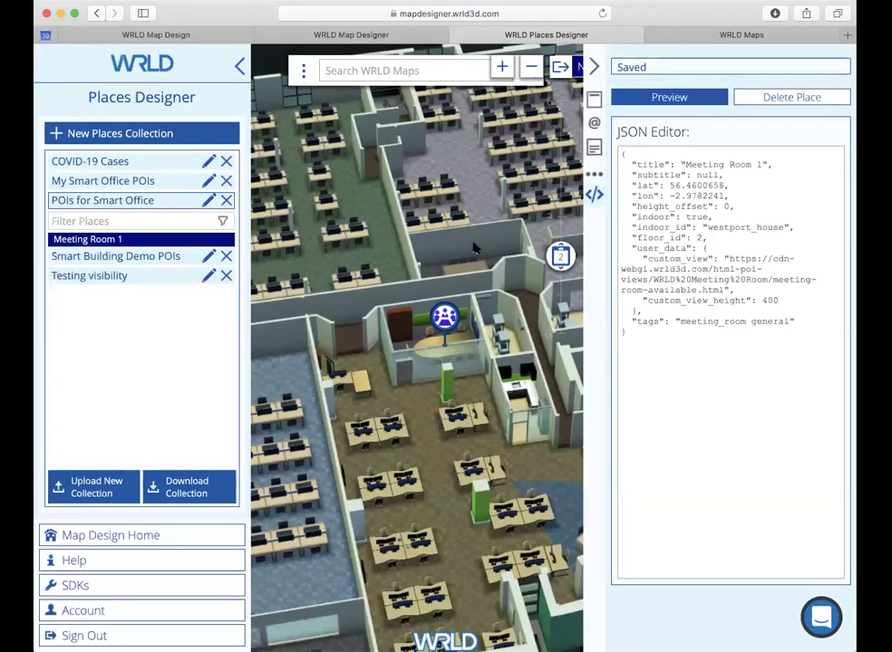
click(594, 67)
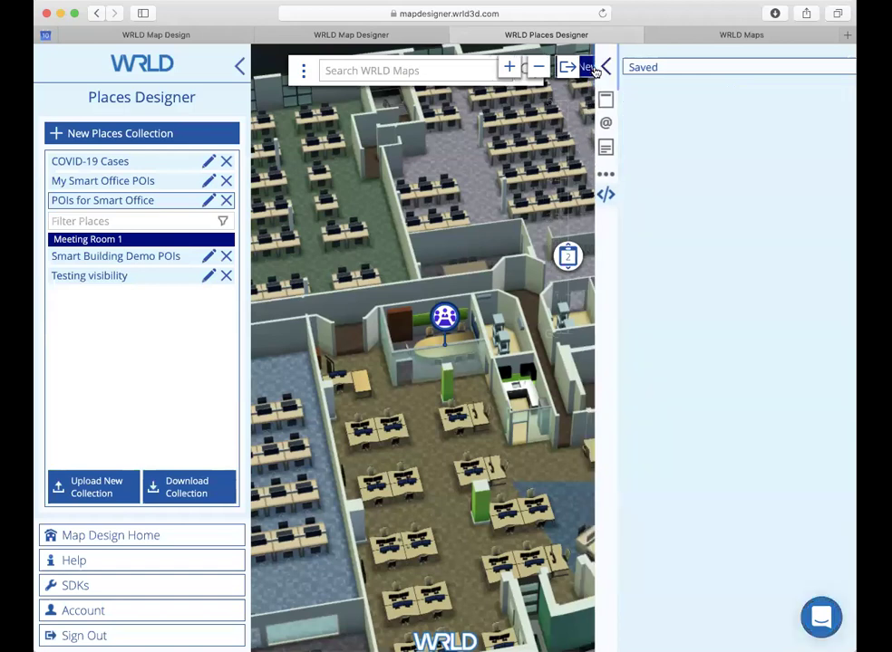
click(594, 69)
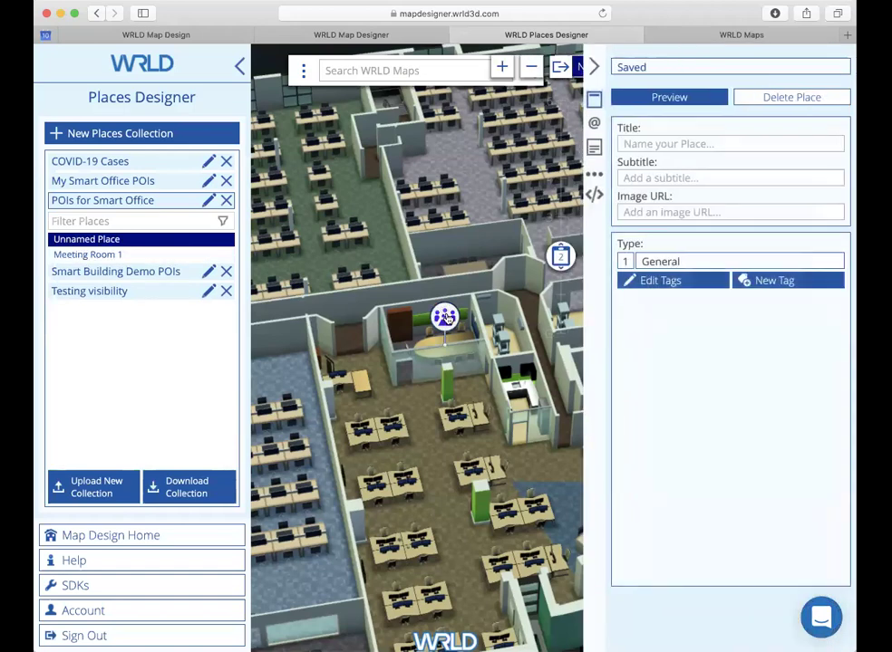
click(445, 325)
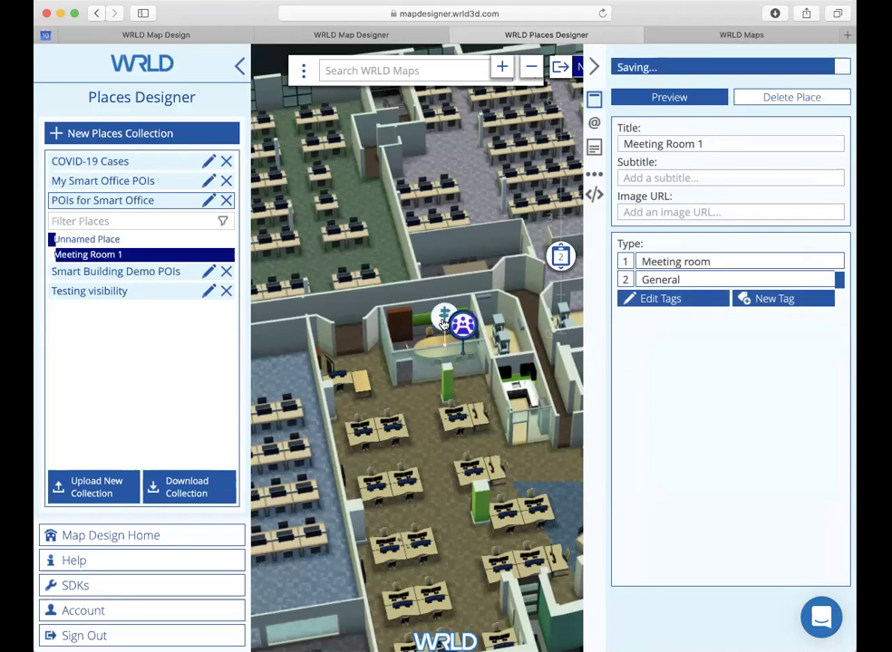
drag(445, 324, 479, 391)
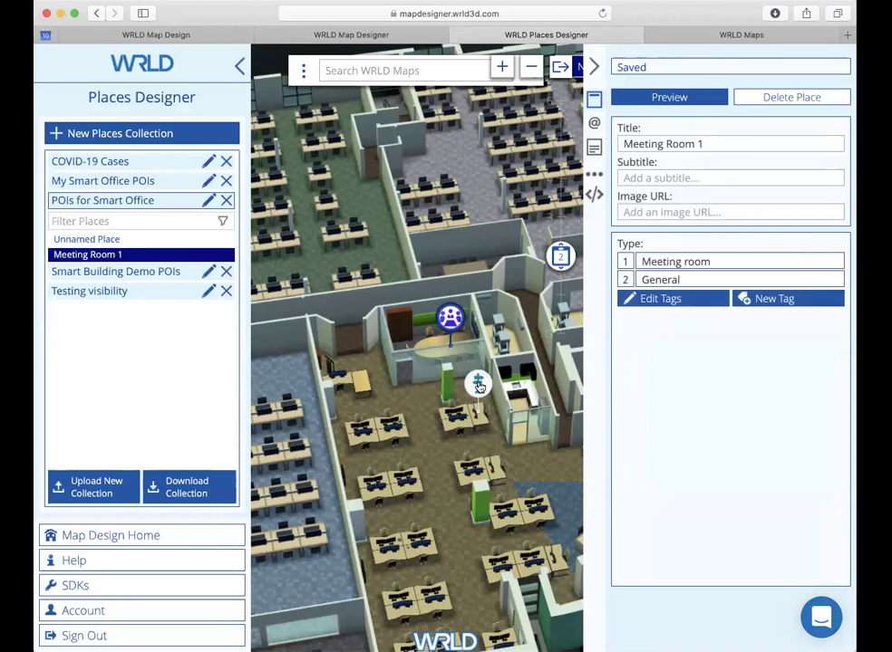
click(678, 145)
text(Oliver Norton)
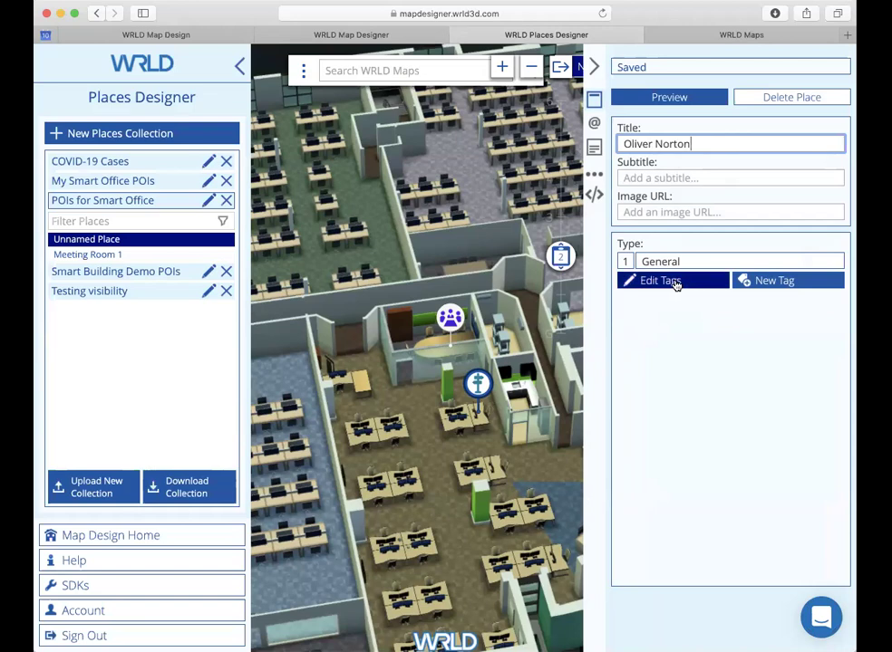
Step: Tag the new place Person, ordered above General
click(677, 283)
click(701, 229)
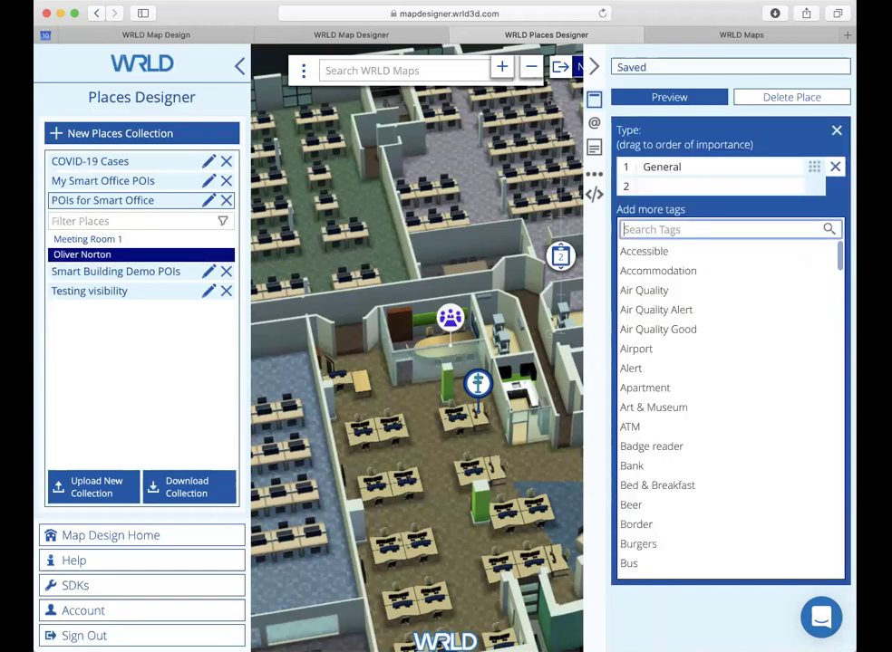
text(Person)
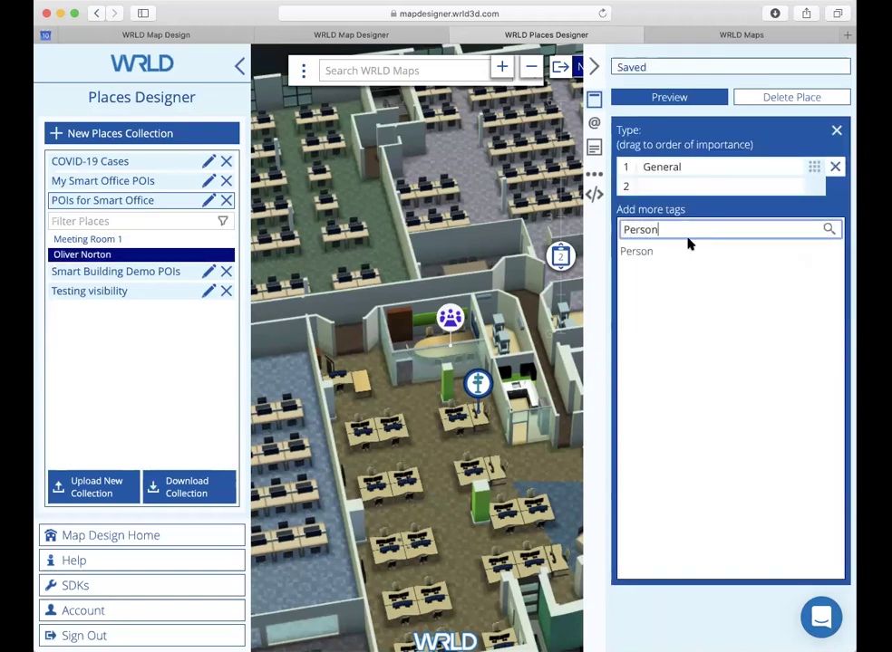
click(687, 253)
drag(814, 186, 815, 167)
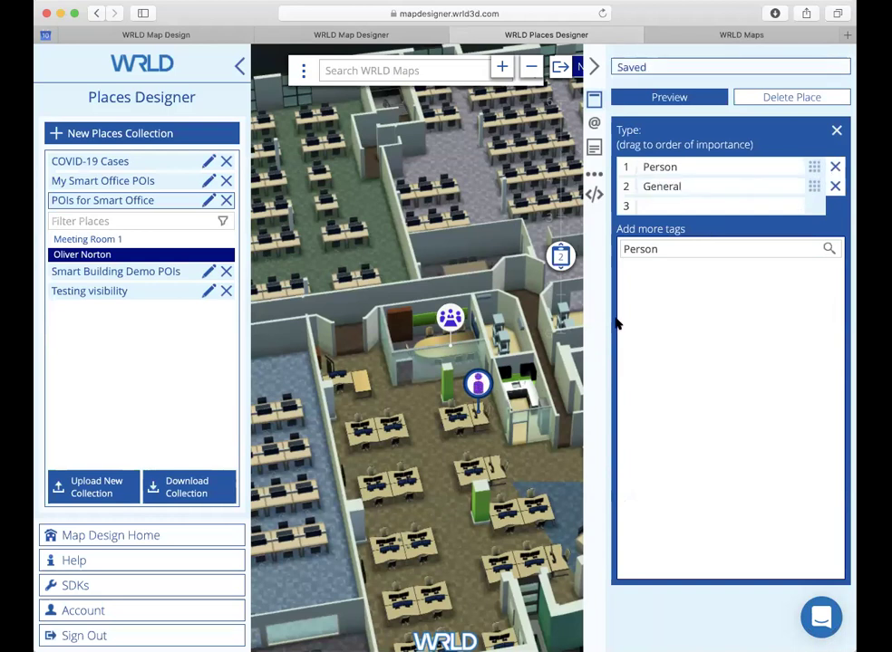
Step: Replace the empty user_data with the person-available.html custom view at height 400
click(594, 193)
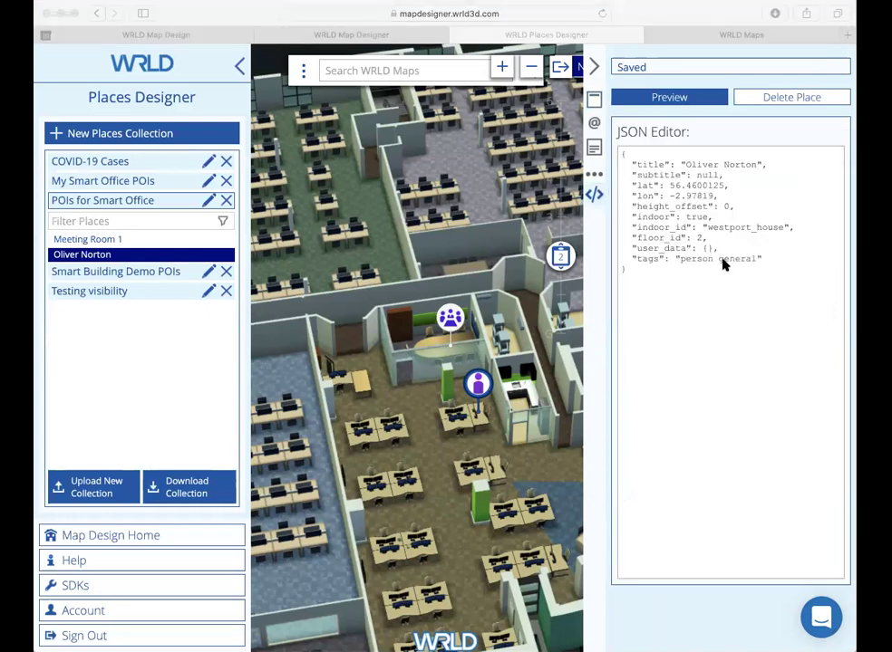
drag(723, 248, 623, 248)
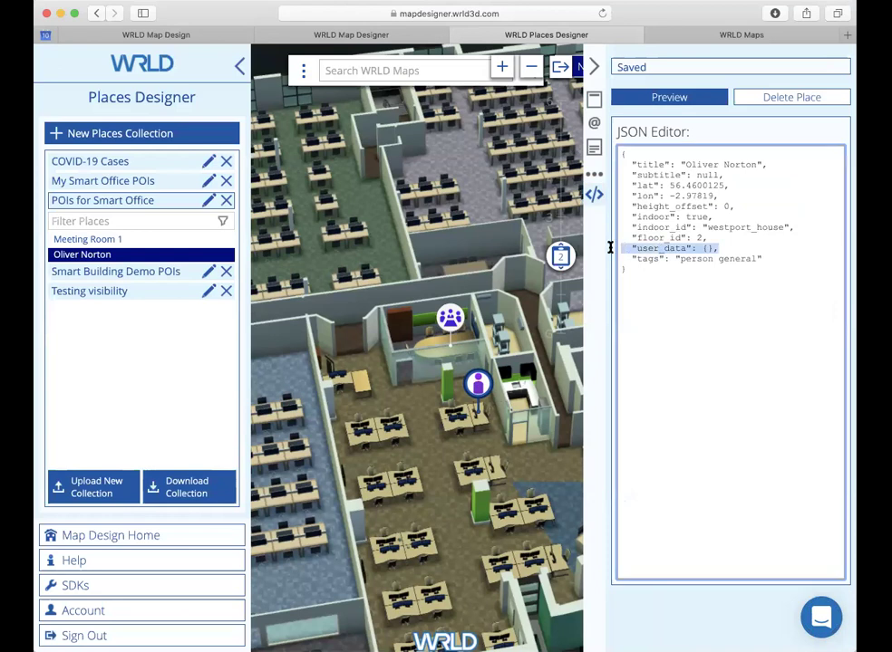
text(_data": { "custom_view": "https://cdn-webgl.wrld3d.com/html-poi-views/WRLD%20Person%20-%20Oliver%20Norton/person-available.html", "custom_view_height": 400 },)
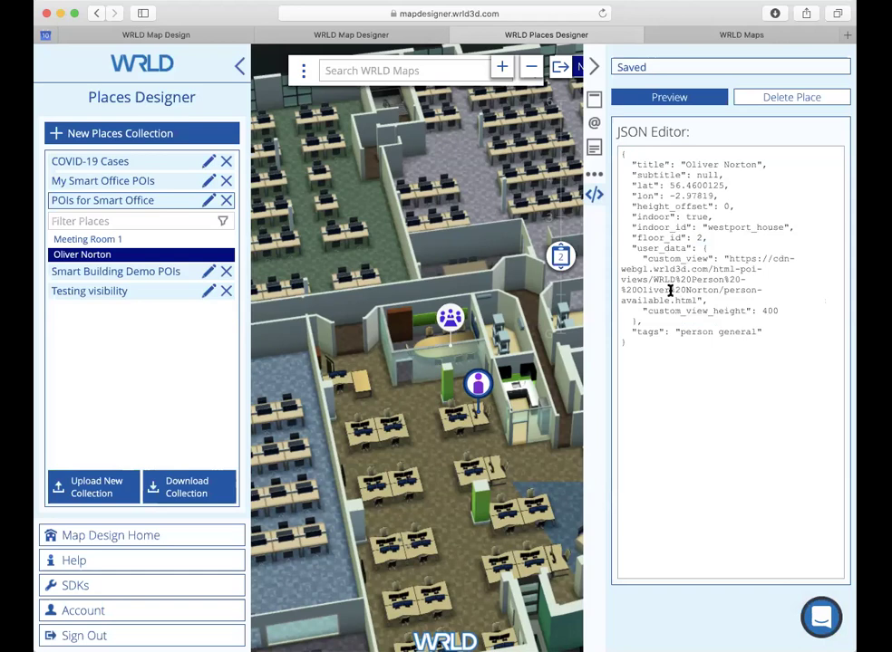
drag(381, 332, 494, 431)
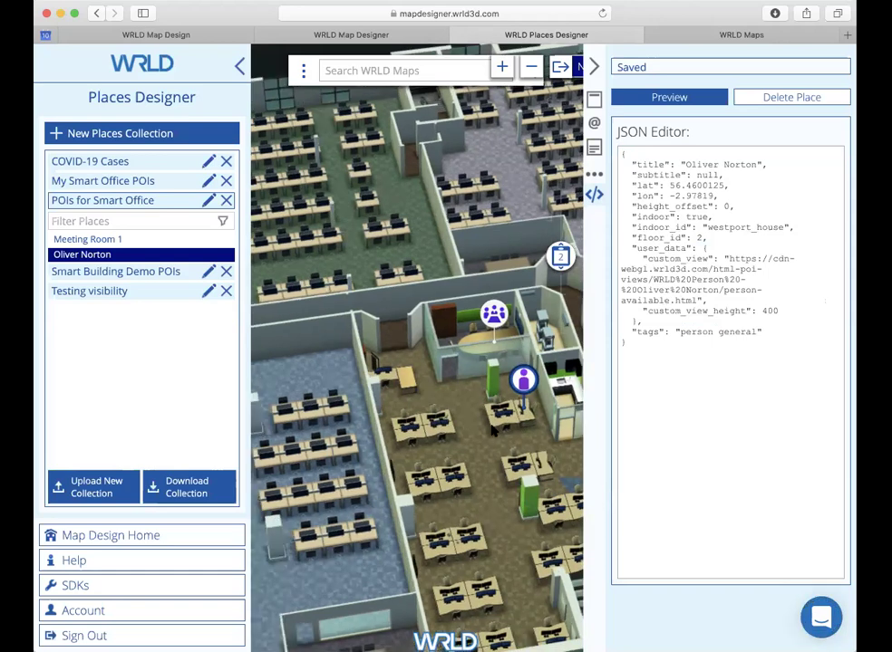
click(594, 67)
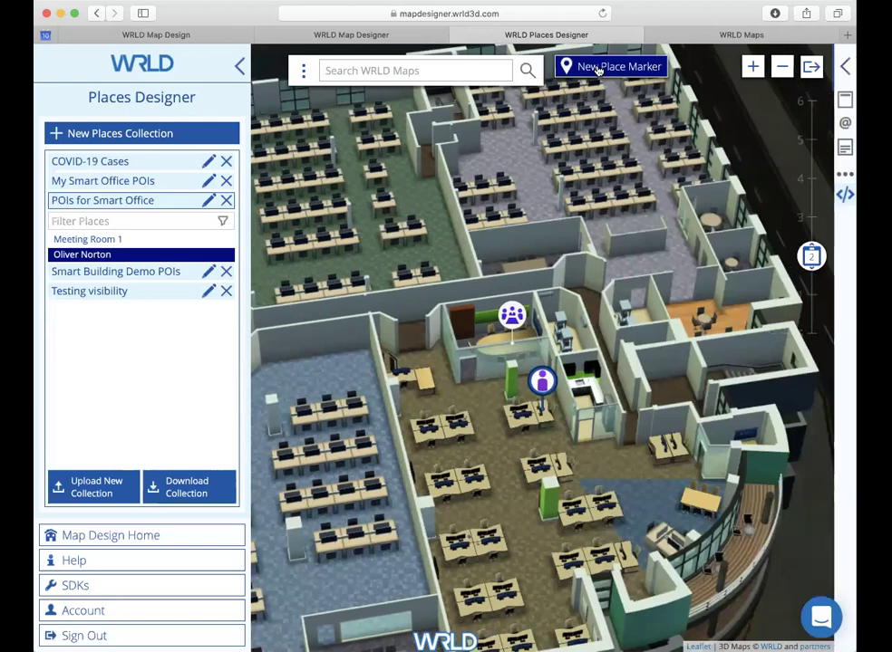
Step: Drop a new place marker at the reception desk and title it 'WRLD Reception'
click(599, 67)
click(424, 342)
click(689, 144)
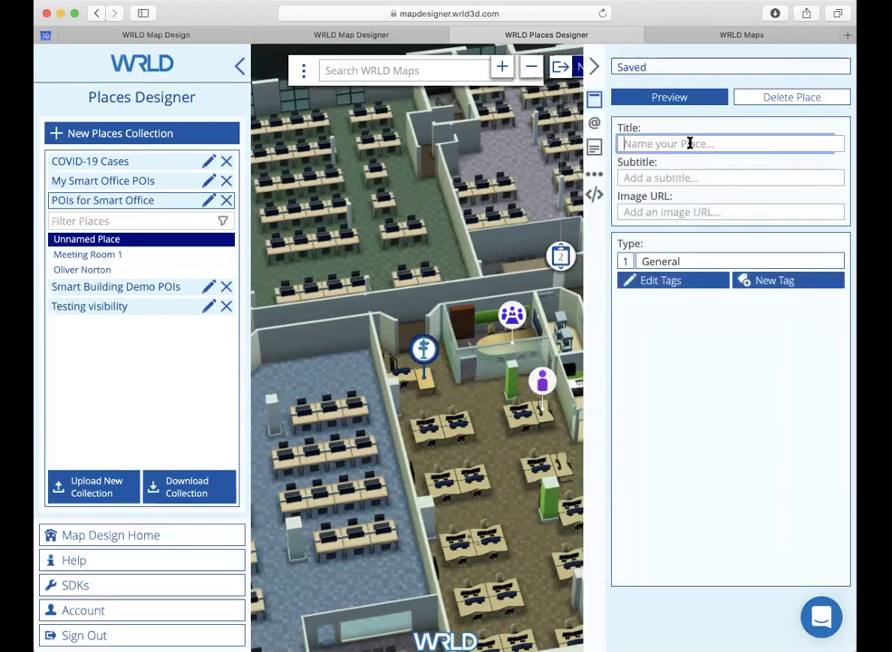
text(WRLD Reception)
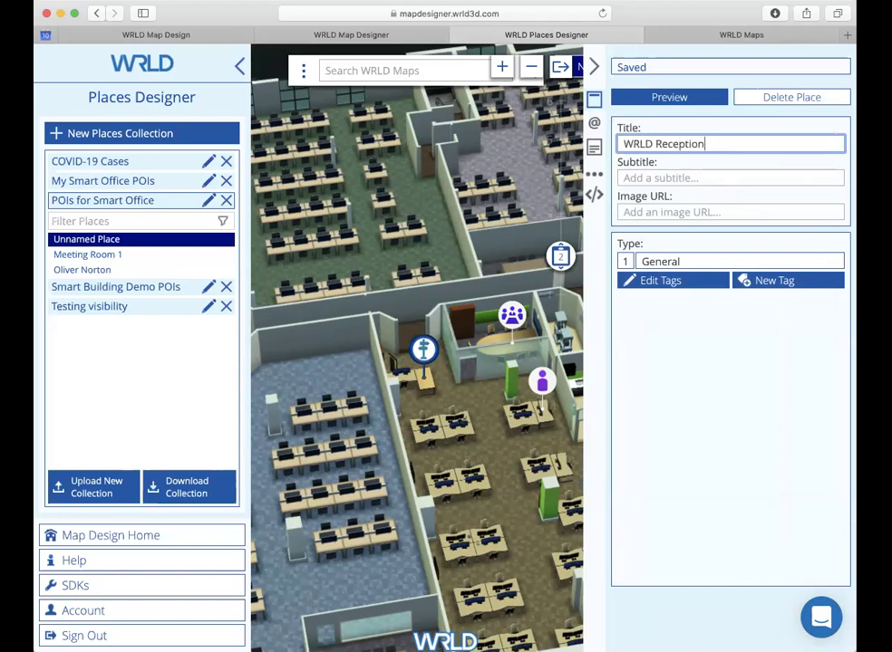
Step: Tag the place Reception, ordered above General
click(652, 281)
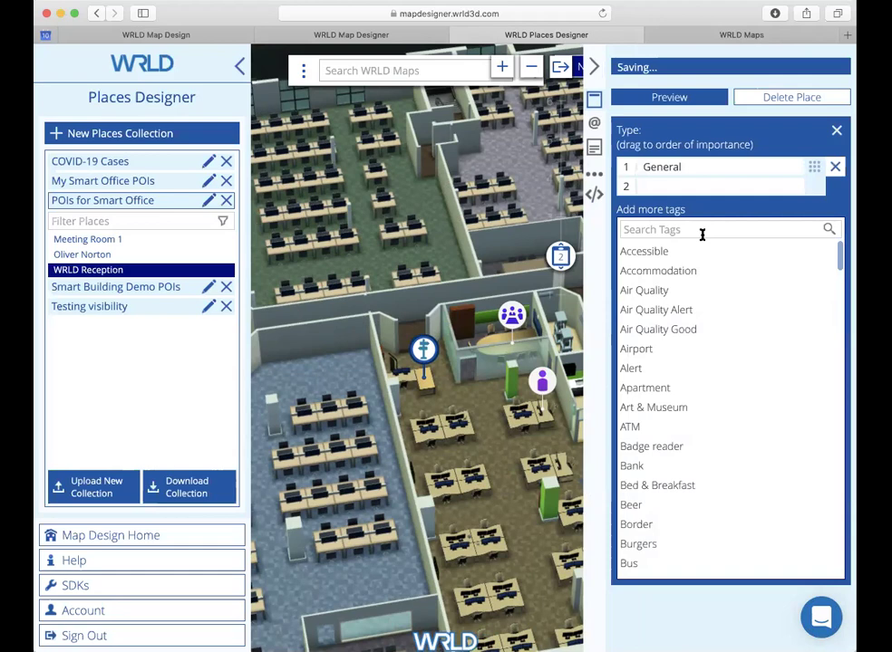
click(700, 232)
text(Rece)
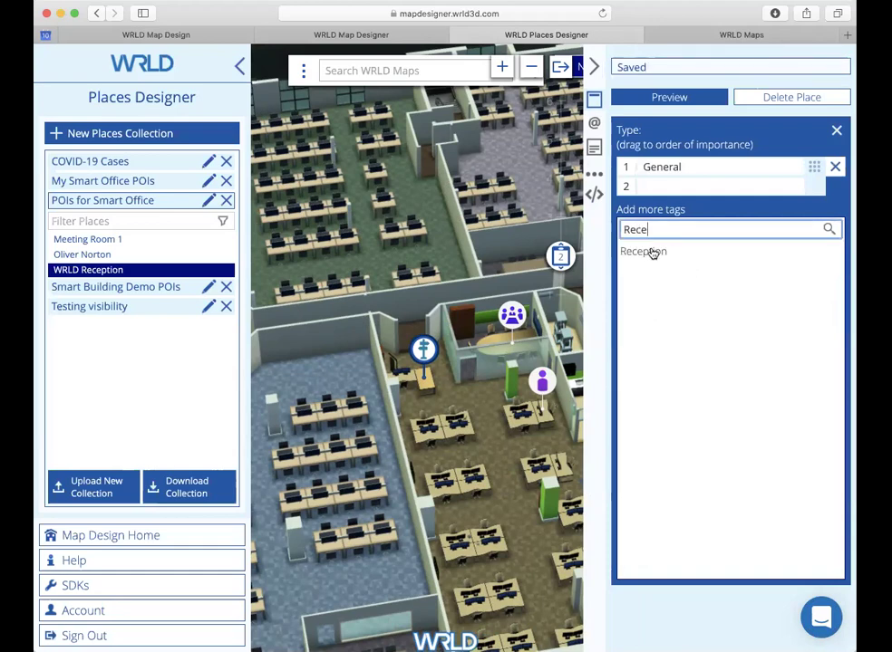
click(649, 255)
drag(813, 187, 816, 166)
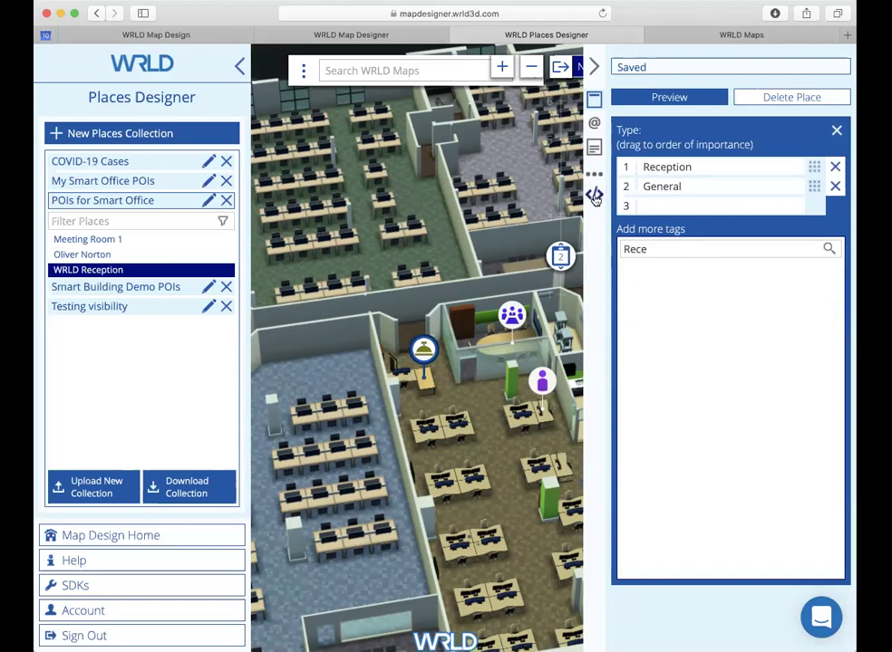
Step: Replace the empty user_data with the reception.html custom view at height 430
click(594, 196)
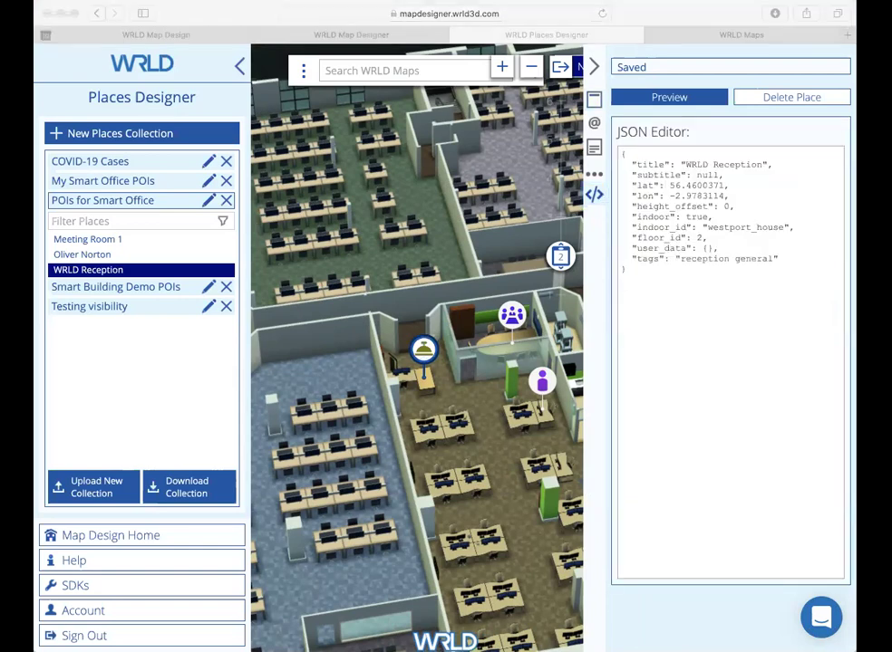
drag(727, 250, 619, 247)
text("user_data": { "custom_view": "https://cdn-webgl.wrld3d.com/html-poi-views/WRLD%20Reception/reception.html", "custom_view_height": 430 },)
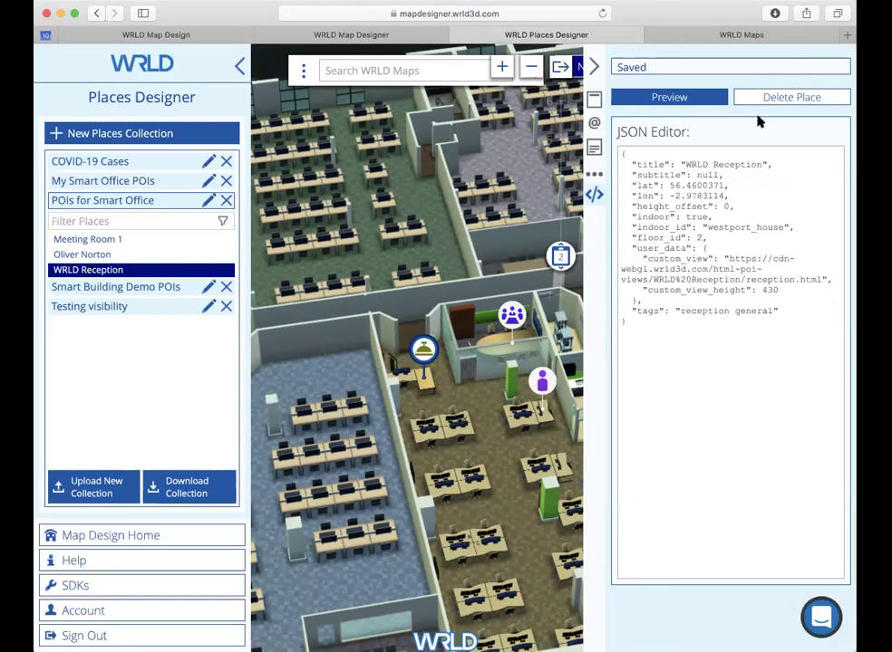
click(769, 35)
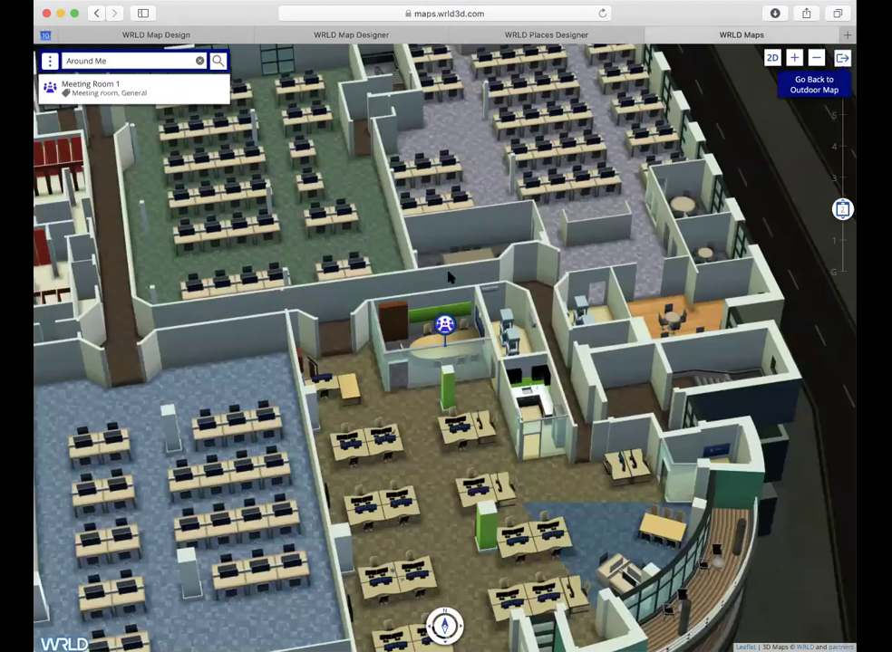
Step: List the places around you and view the new person place's full info card
click(199, 61)
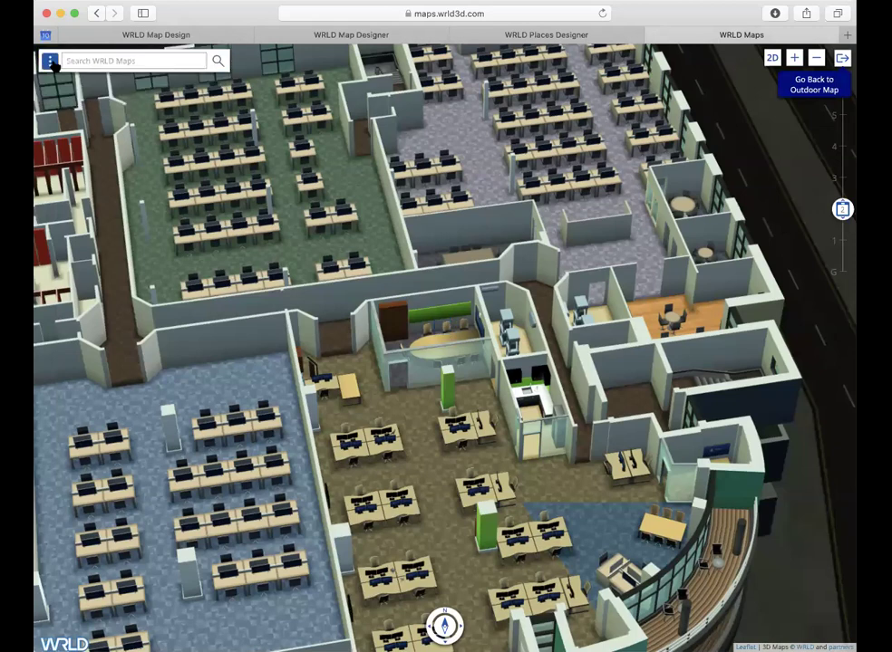
click(50, 61)
click(73, 103)
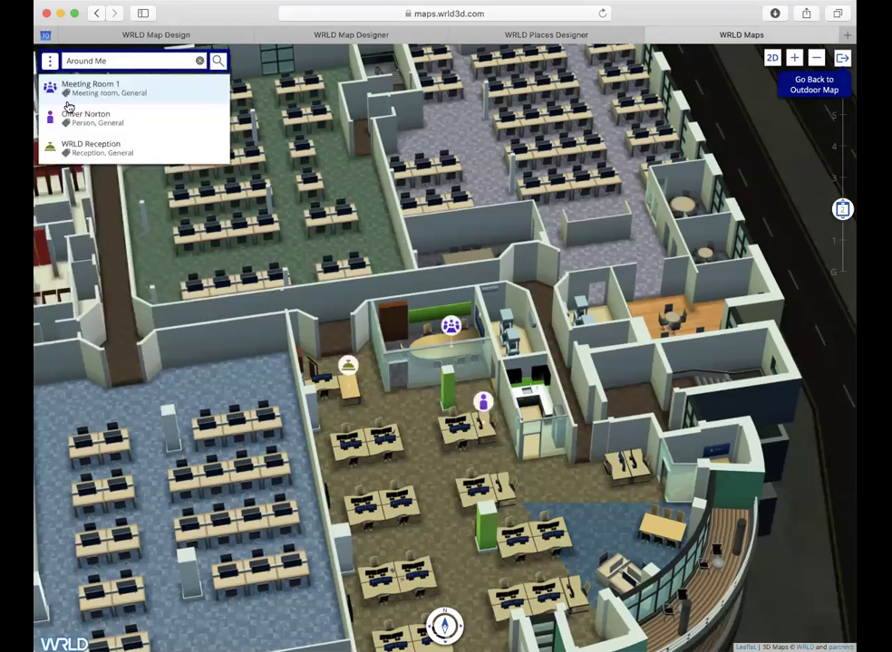
click(486, 405)
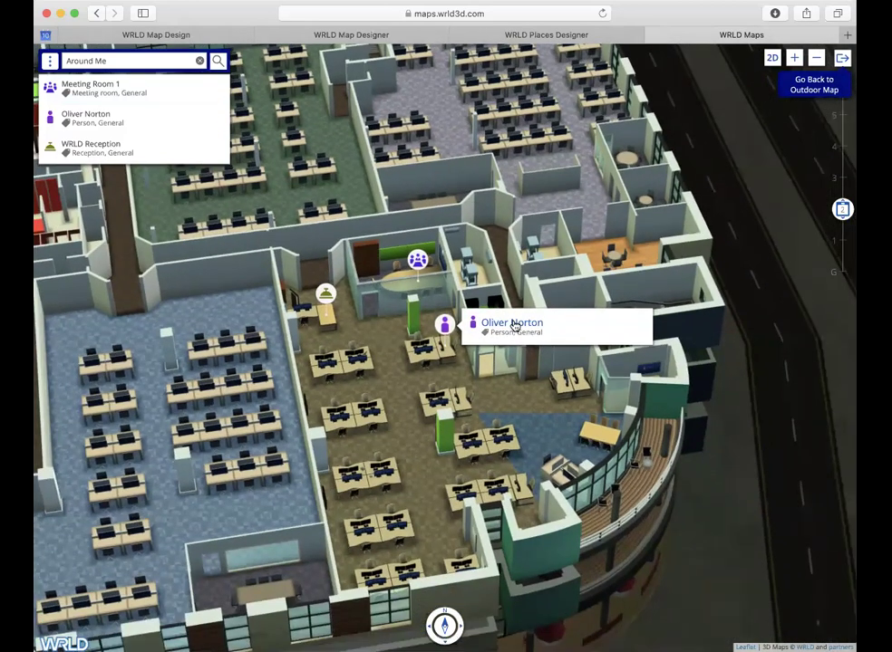
click(514, 326)
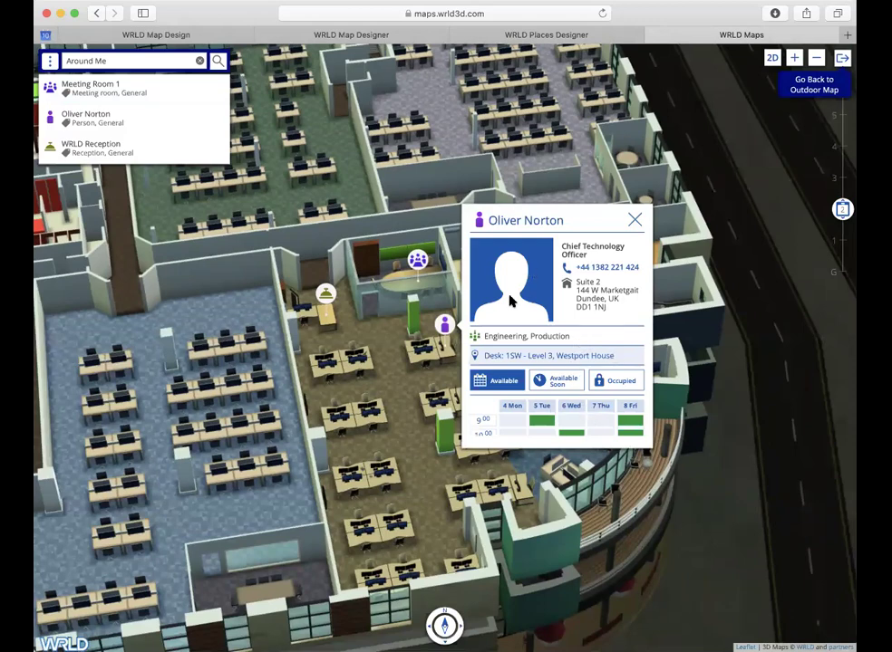
click(634, 221)
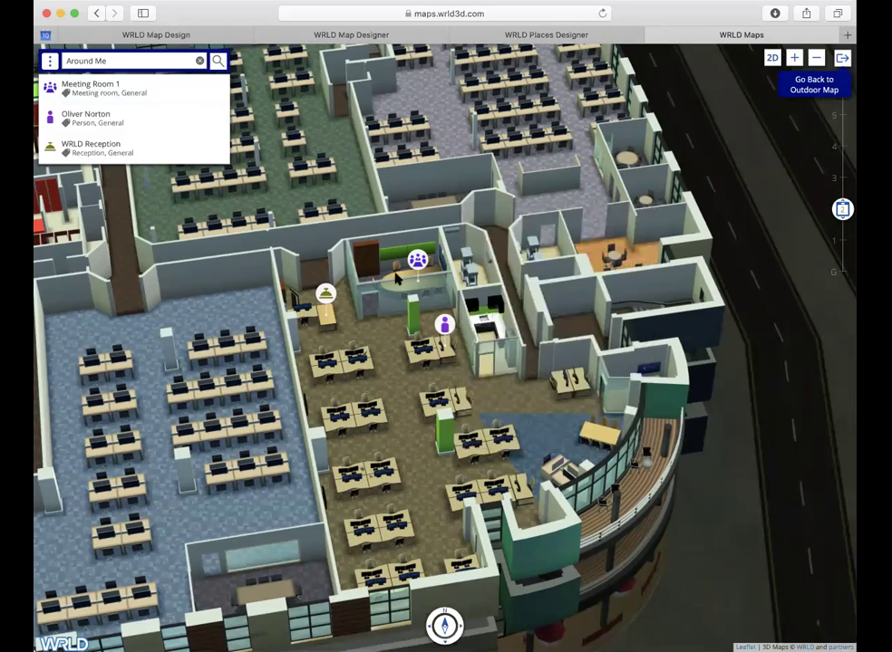
Step: Give WRLD Reception a five-star rating in its info card, then close it
click(326, 296)
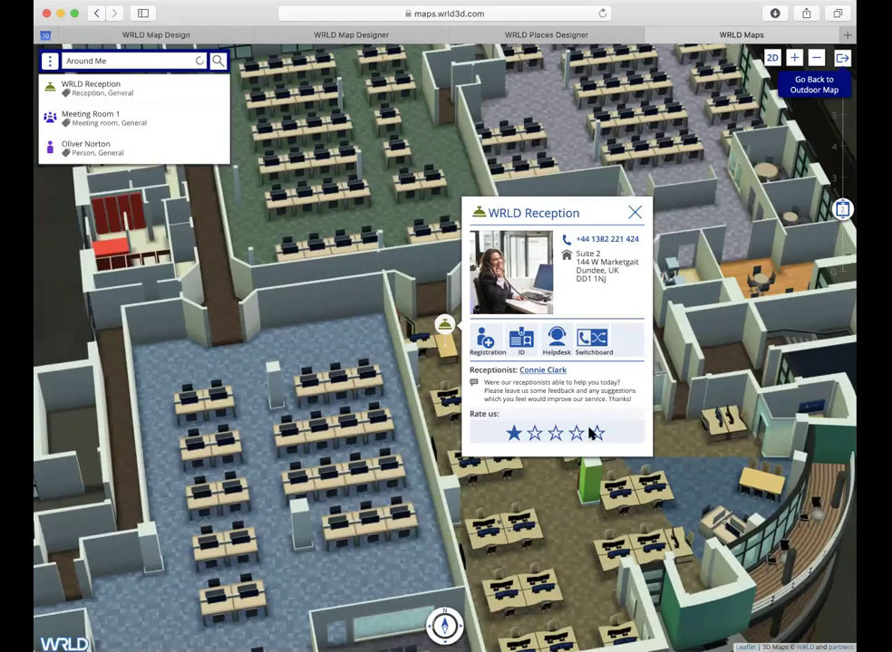
click(598, 435)
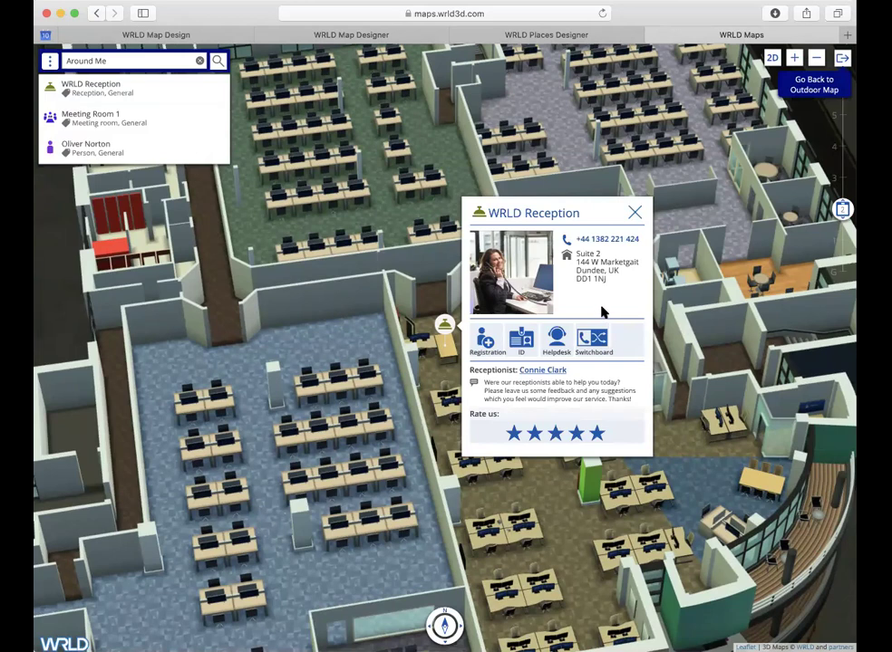
click(635, 214)
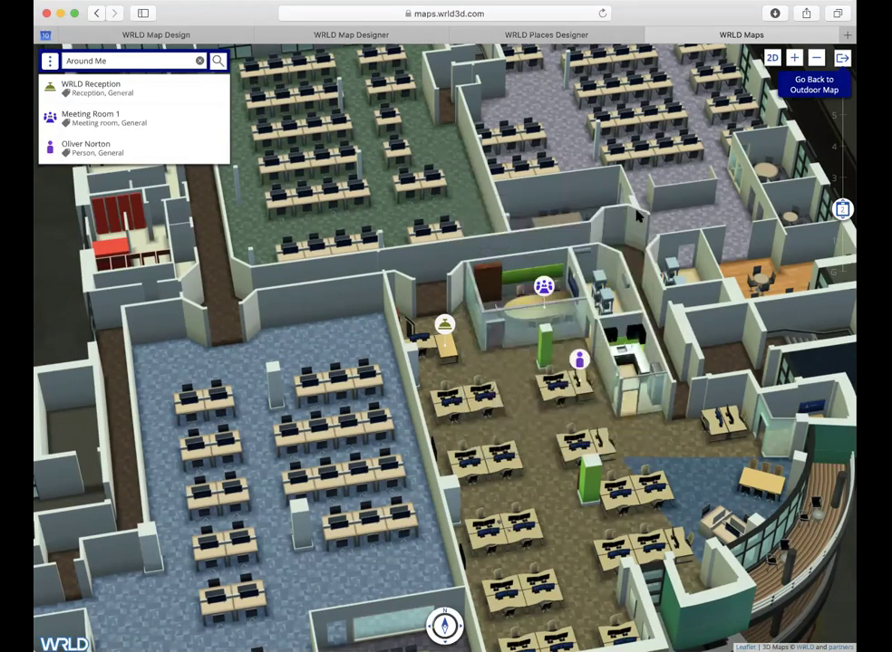
Step: Search 'Reception', select WRLD Reception on the map, then clear the search box
click(200, 61)
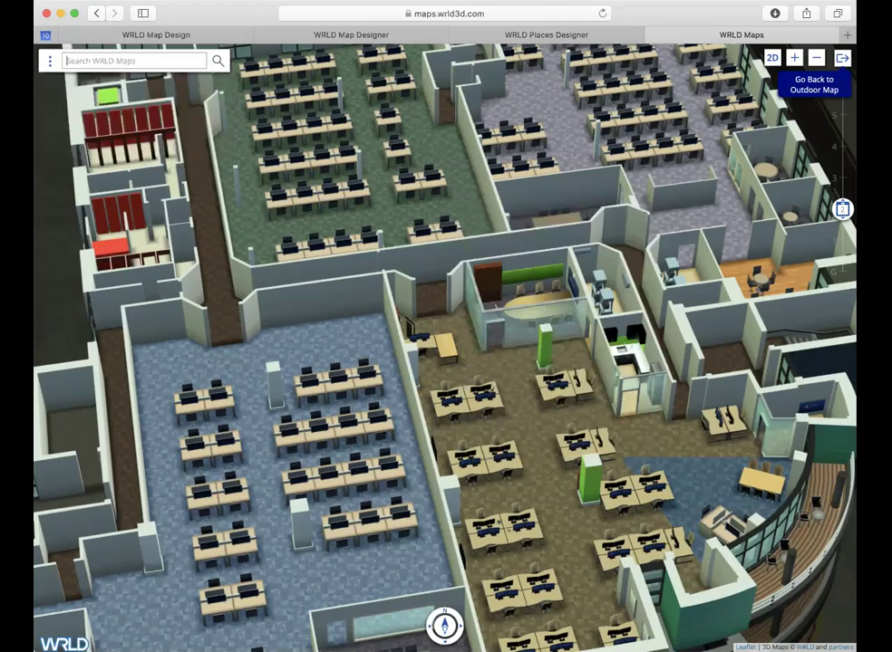
text(Reception)
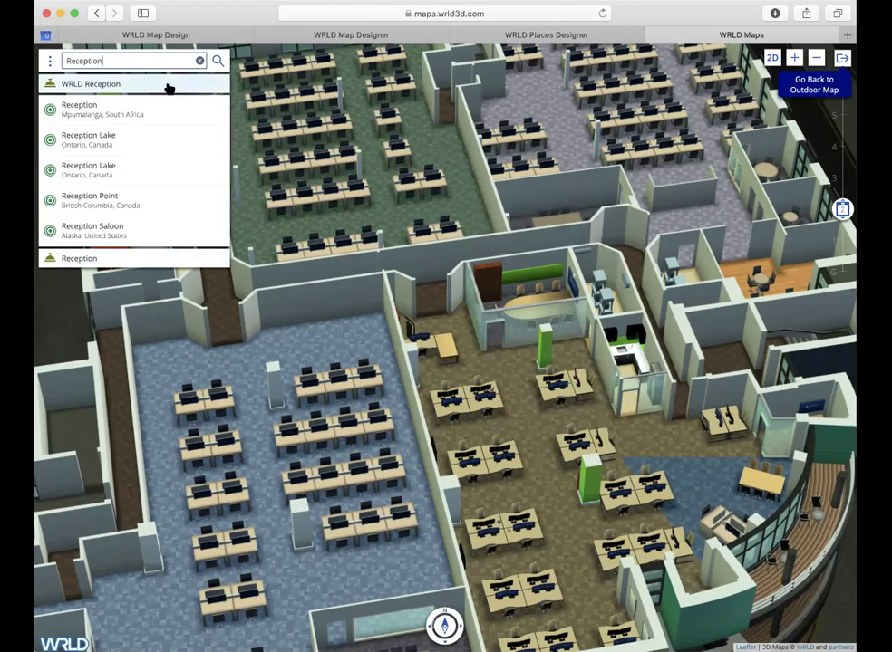
click(170, 86)
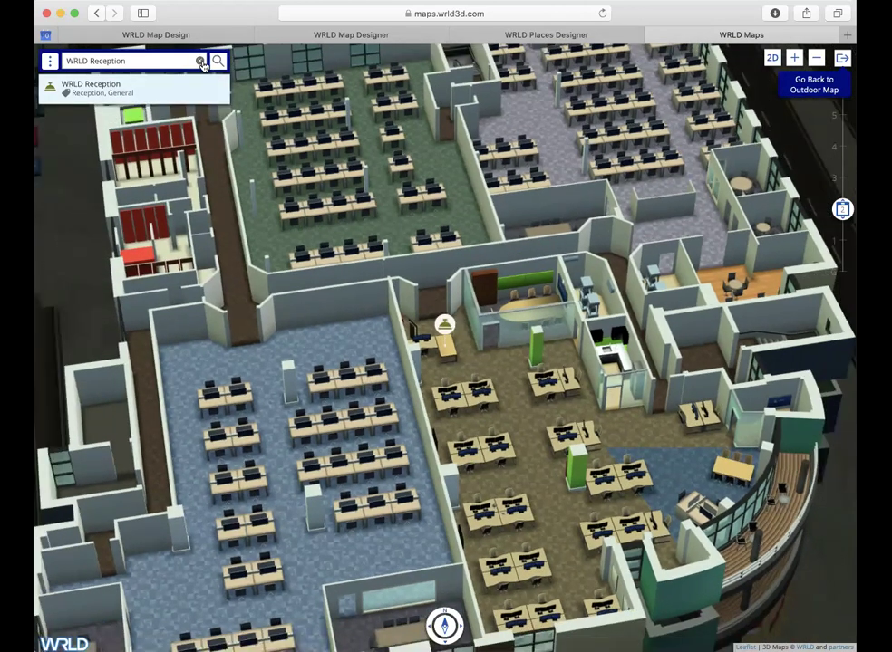
click(200, 61)
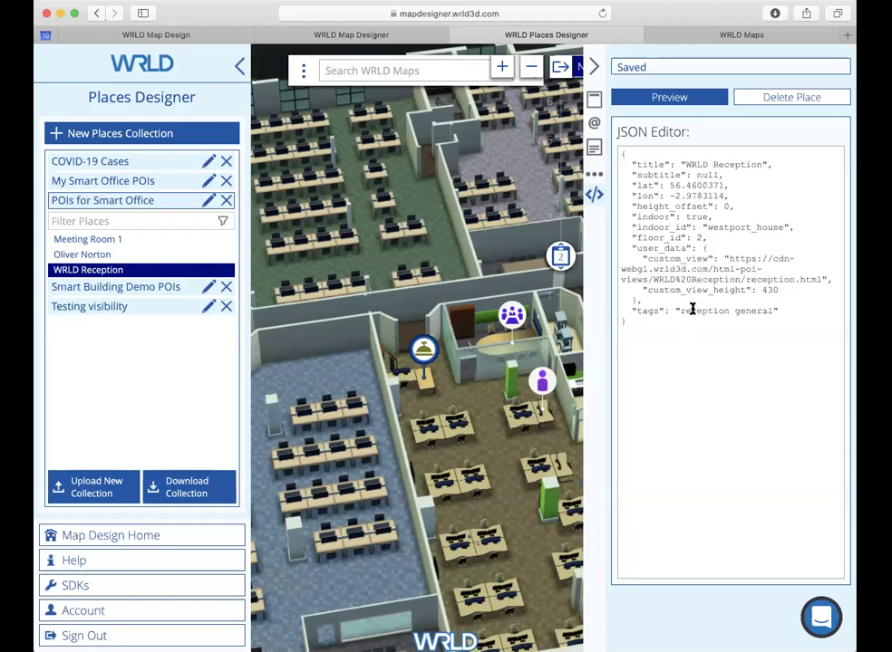
Step: Select Meeting Room 1 from the place list and show its JSON
click(148, 239)
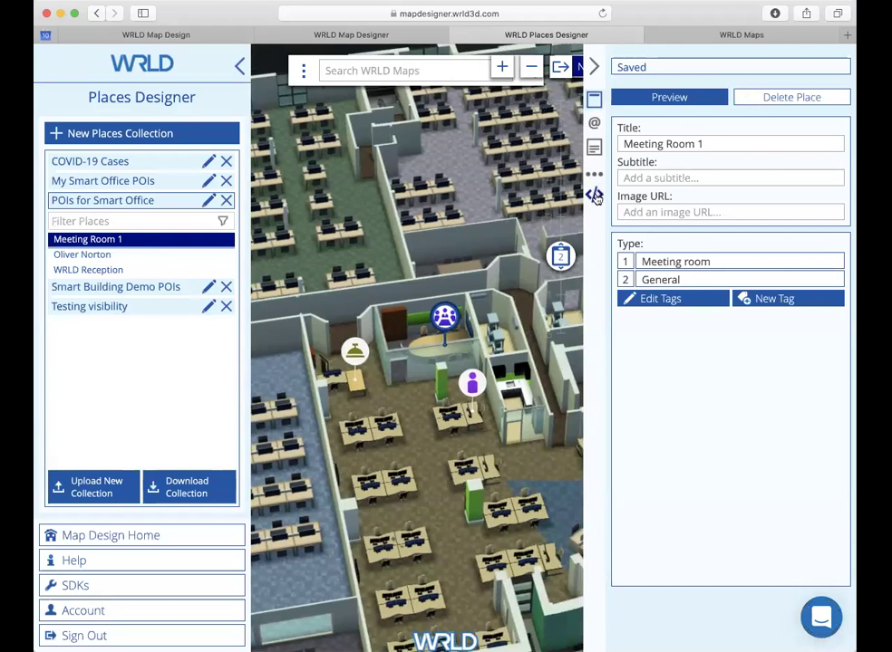
click(595, 195)
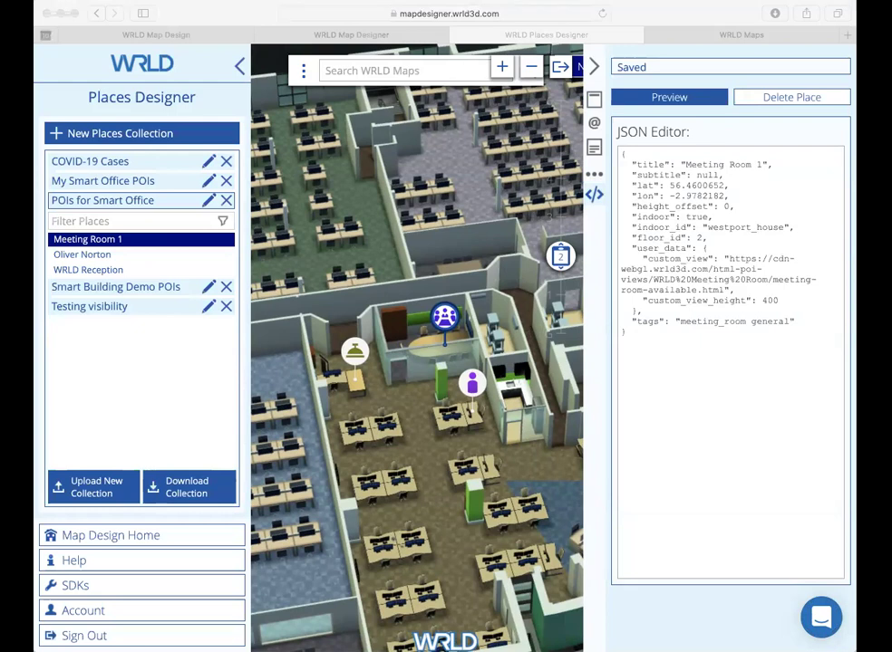
Step: Paste highlight 'Meeting Room Large' and highlight_color 0, 255, 0, 128 after the 400 height value
click(792, 296)
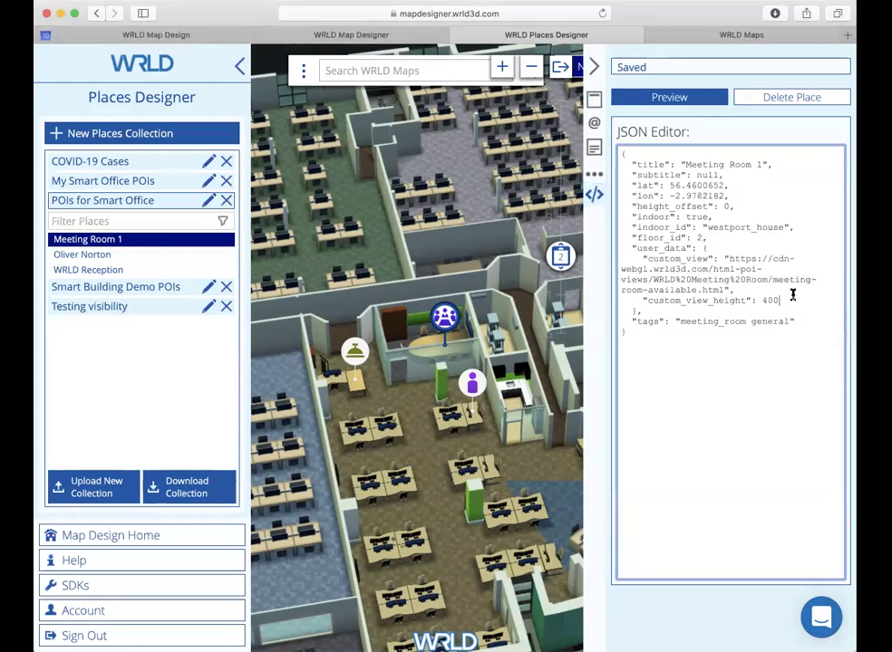
text(, "highlight":"Meeting Room Large", "highlight_color":[0, 255, 0, 128])
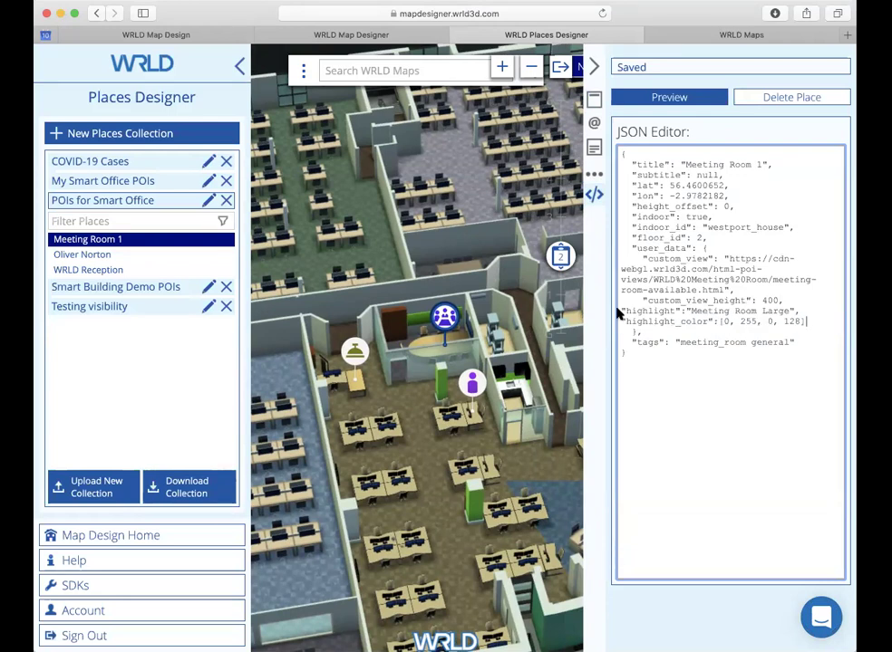
click(619, 310)
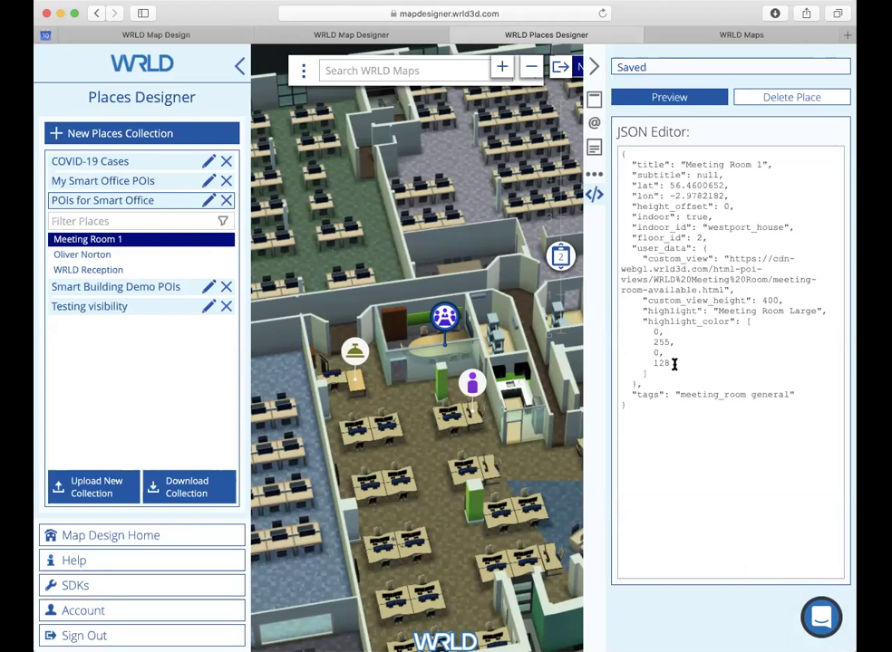
Step: In WRLD Maps, search 'Meeting' and select Meeting Room 1 to check its green highlight
click(775, 37)
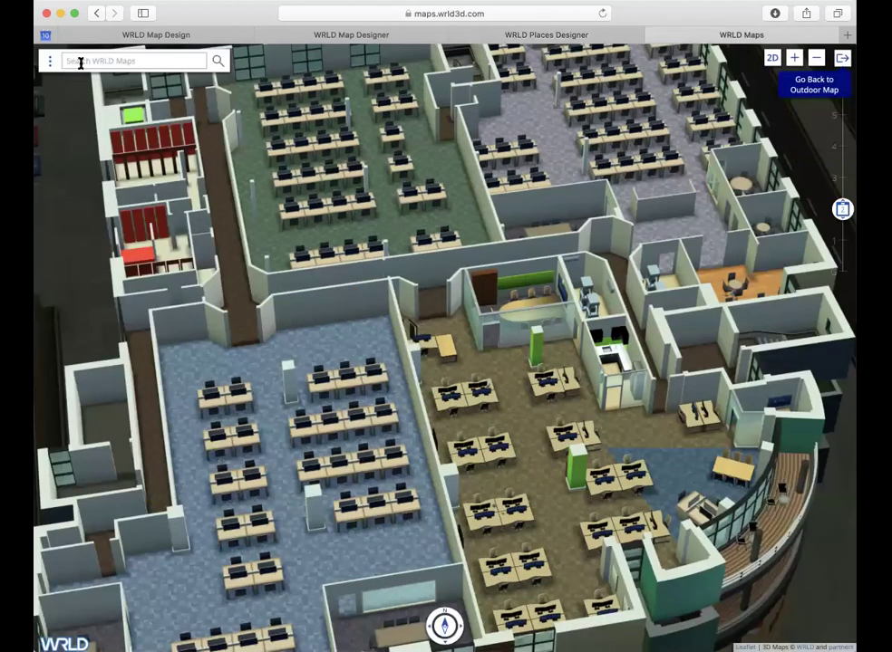
click(50, 63)
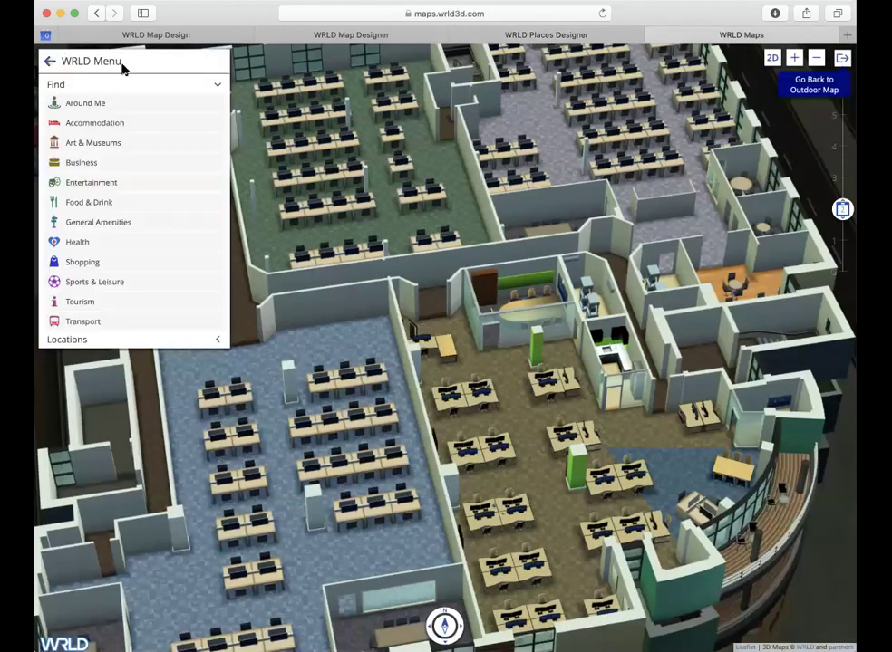
click(50, 62)
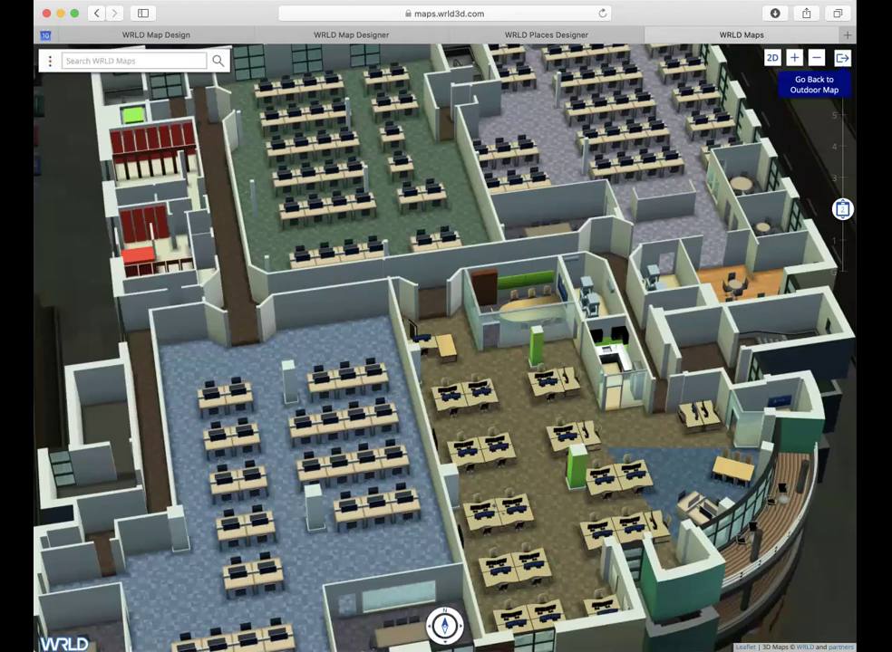
click(123, 62)
text(Meeting)
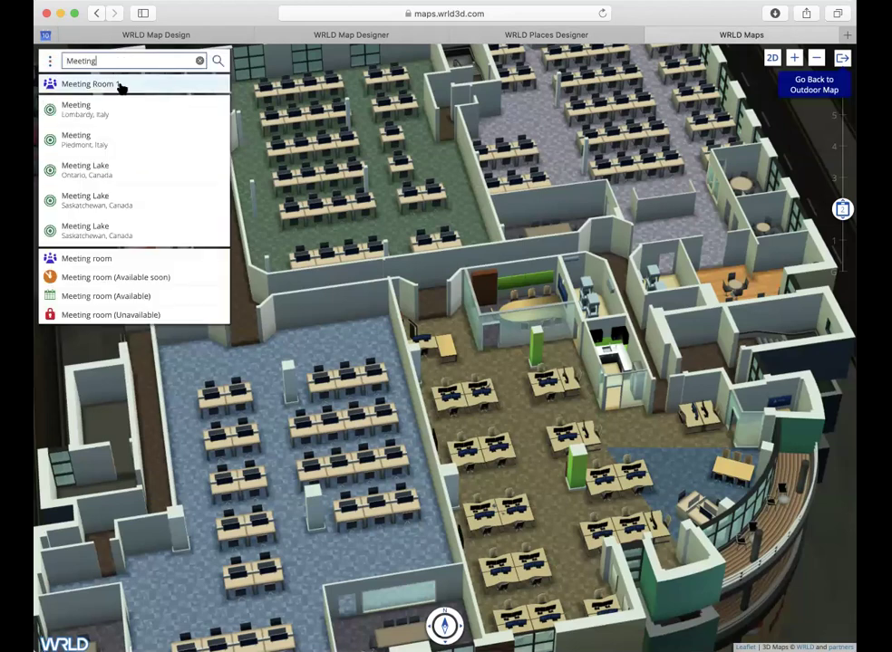
click(119, 84)
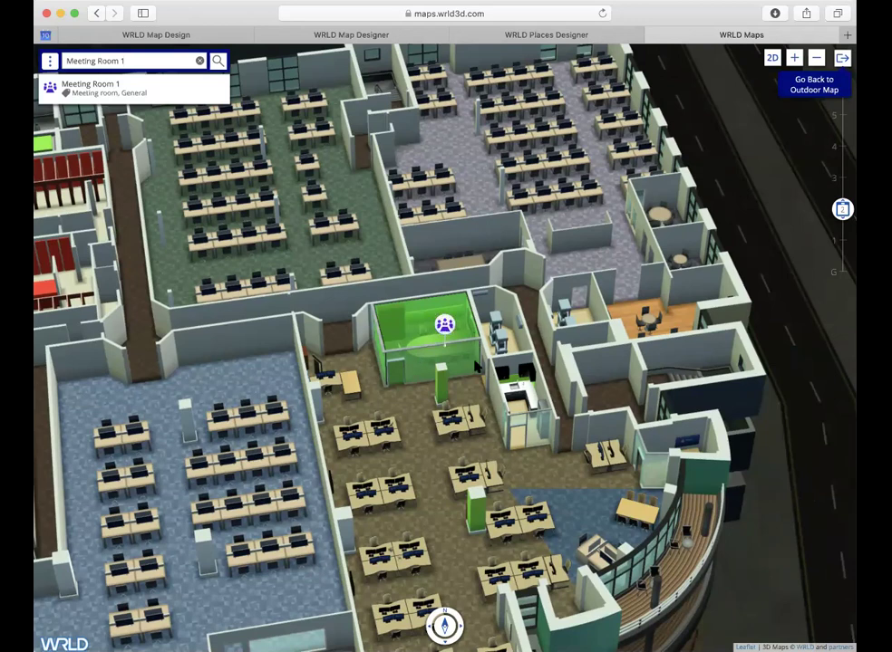
click(445, 323)
click(490, 35)
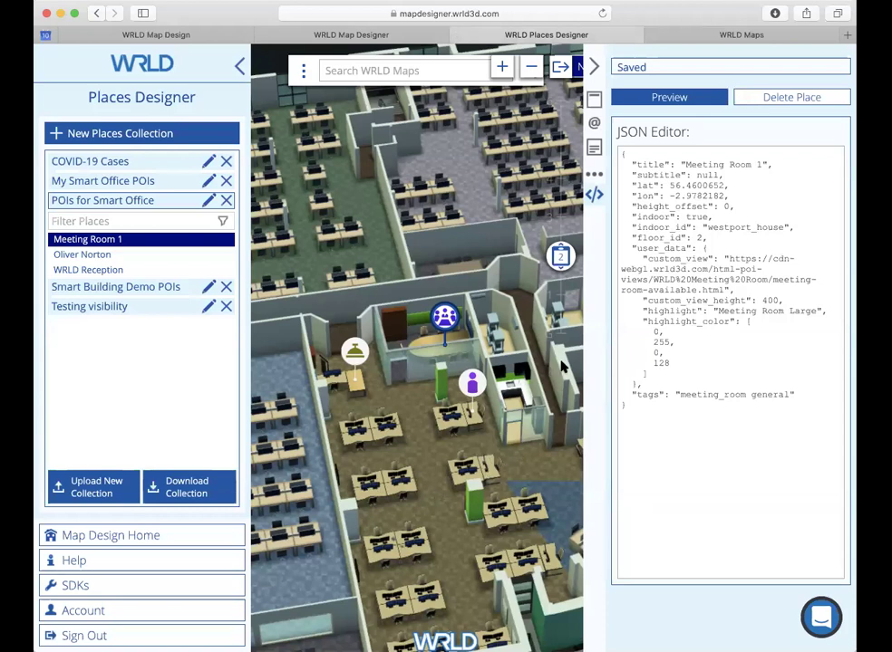
Step: Add a new place marker on a desk below the meeting room named 'My Desk'
click(592, 66)
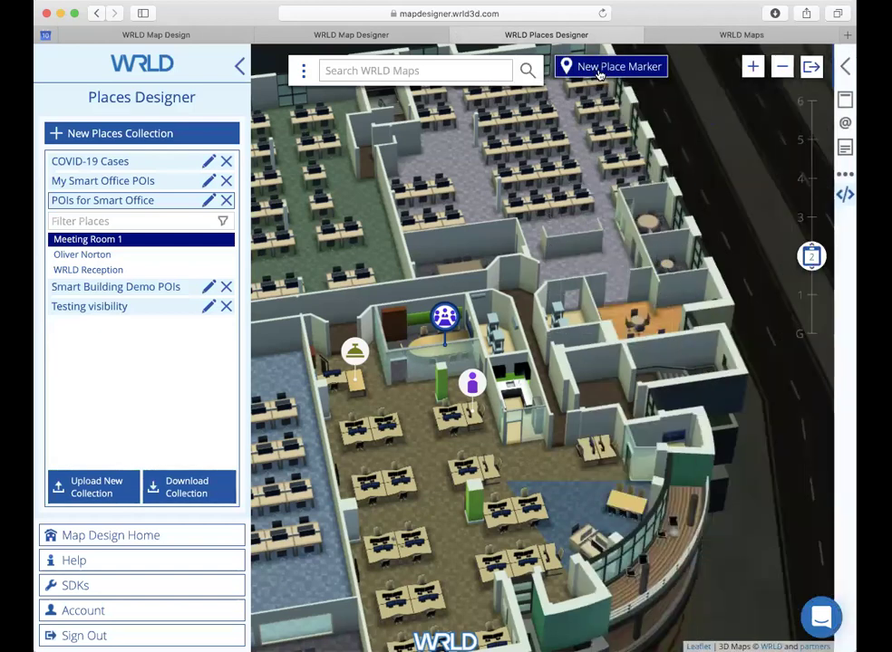
click(443, 321)
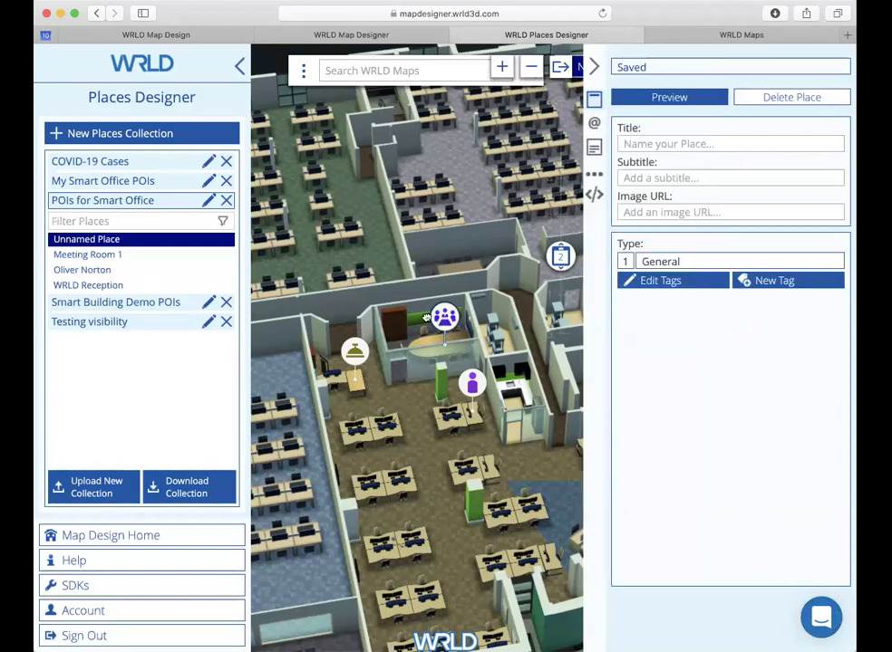
click(437, 317)
drag(399, 426, 400, 445)
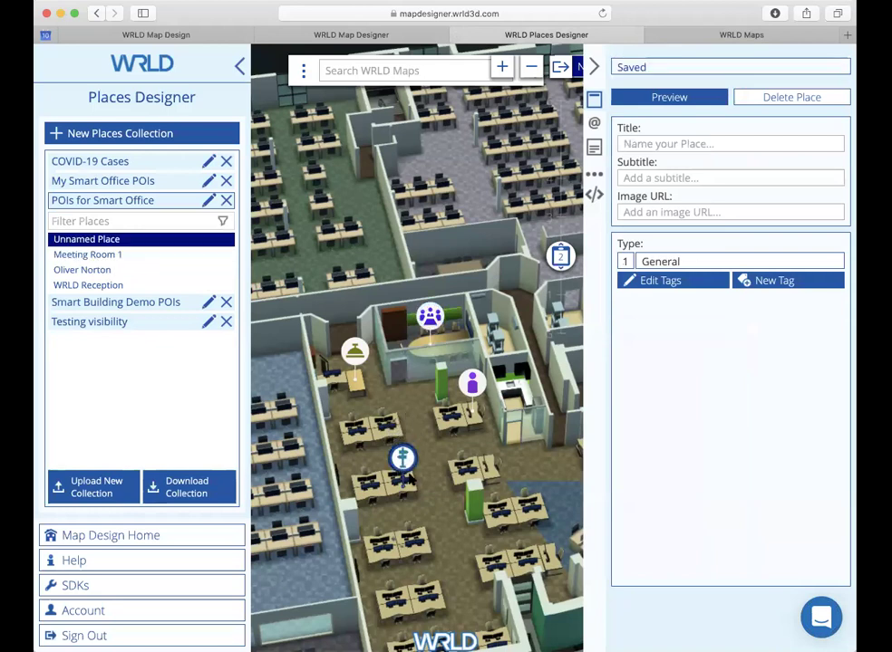
click(713, 142)
text(M)
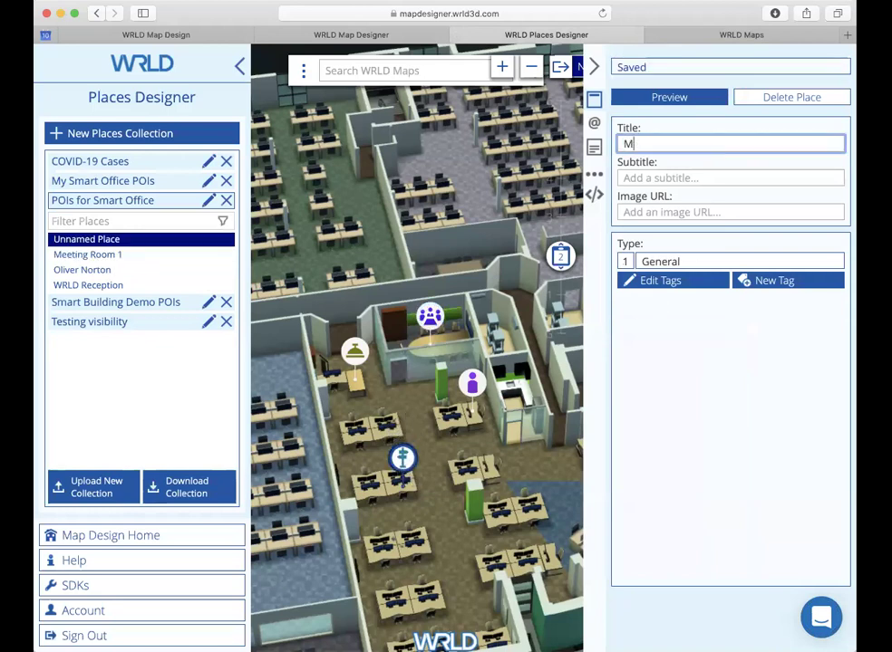
text(y Desk)
Step: Tag My Desk with Desk Occupied and Desk, ordered Desk Occupied, Desk, General
click(681, 282)
click(705, 230)
text(Desk)
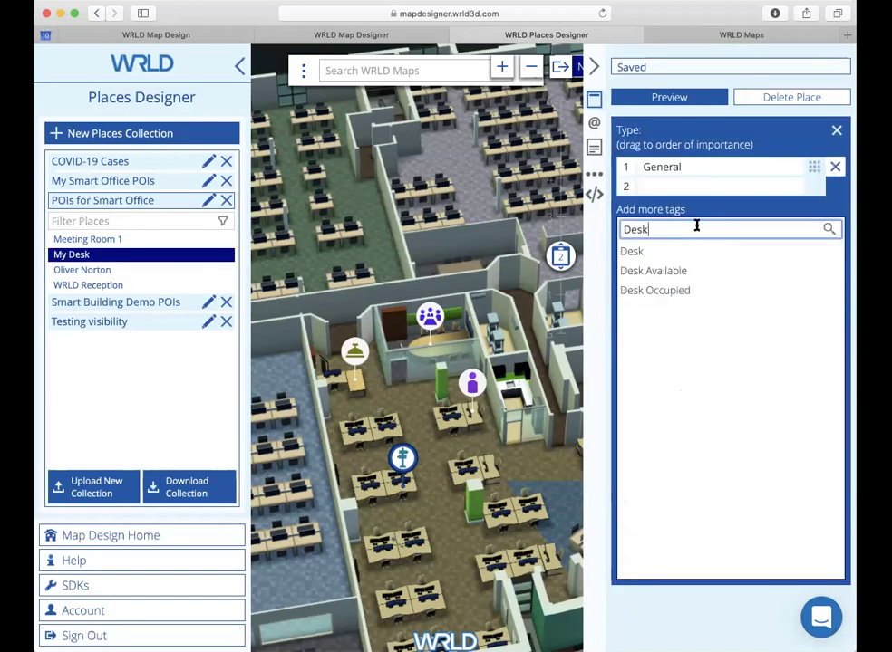
click(688, 252)
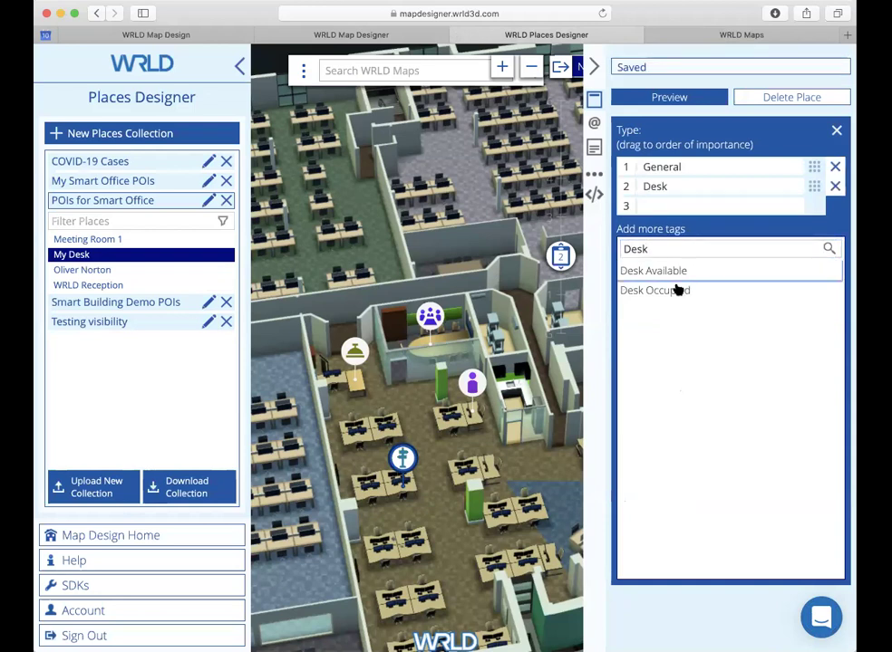
click(684, 292)
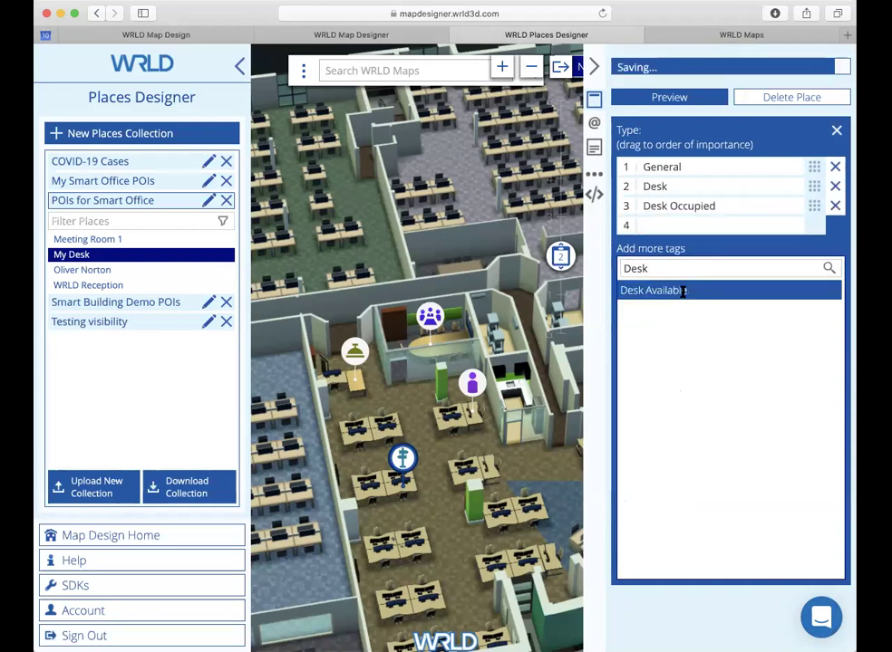
click(682, 292)
click(835, 226)
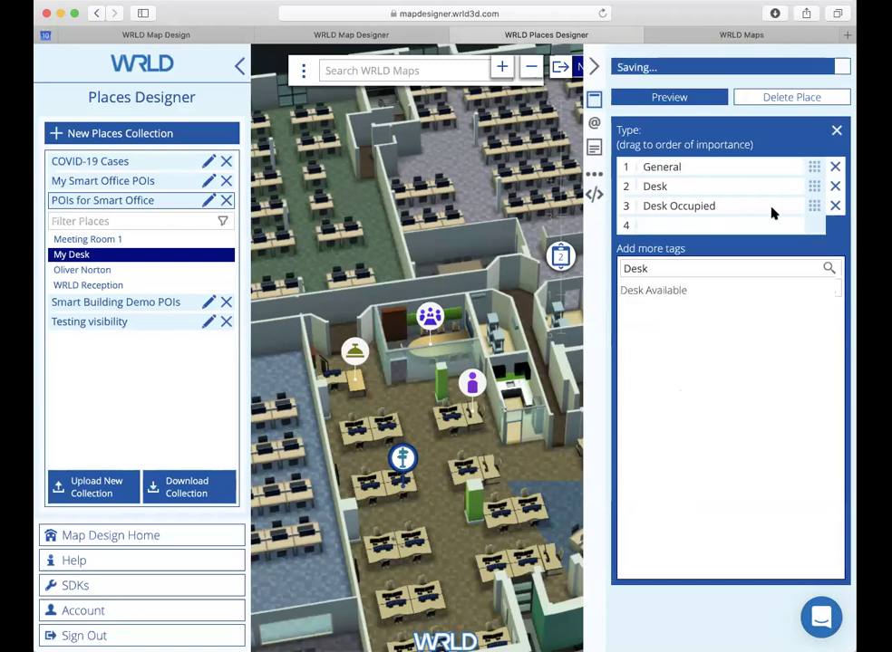
drag(813, 201, 812, 165)
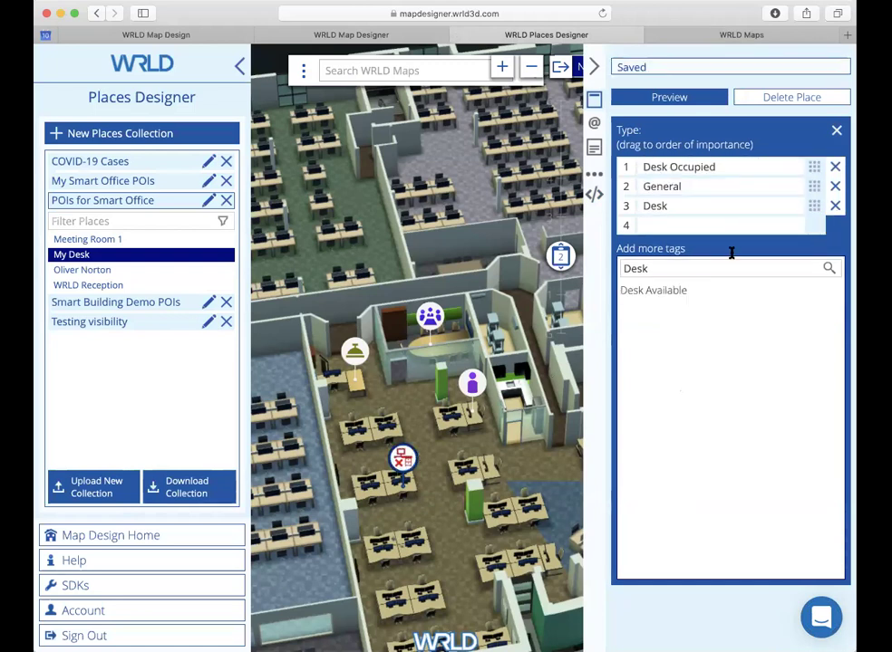
drag(814, 206, 815, 185)
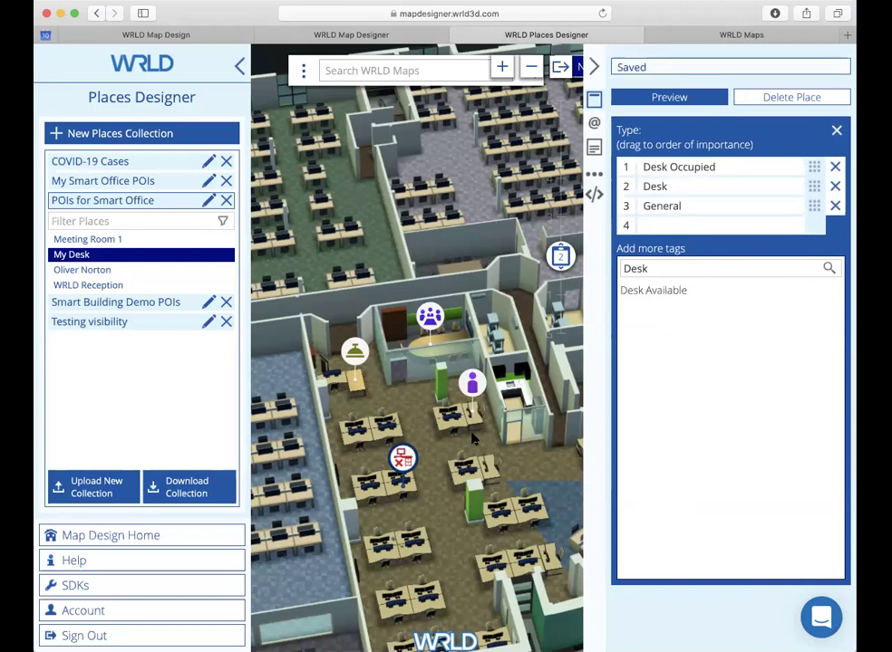
Step: Replace My Desk's empty user_data with entity_highlight '0009' and colour 128, 0, 0, 128
click(594, 195)
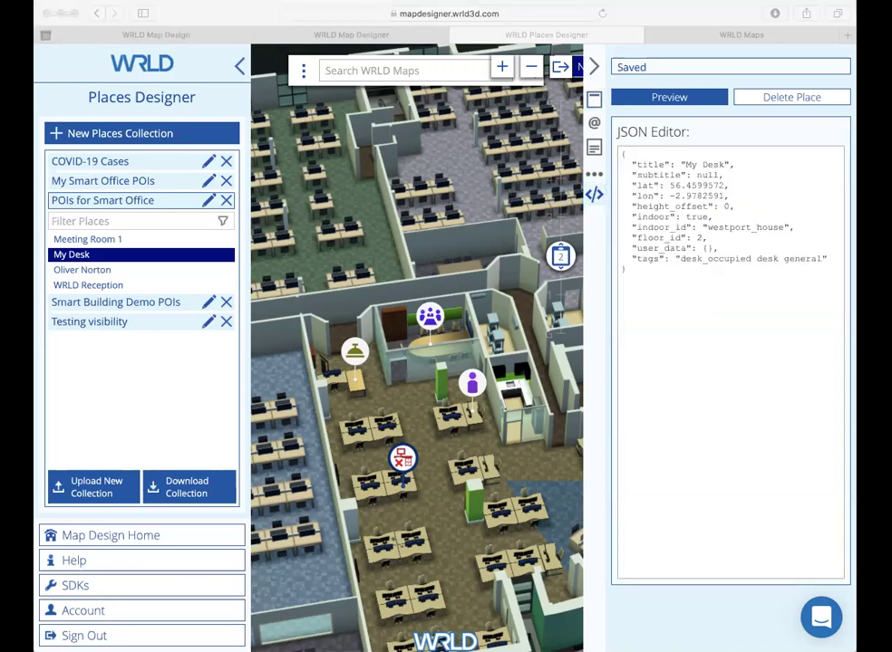
drag(728, 251, 622, 250)
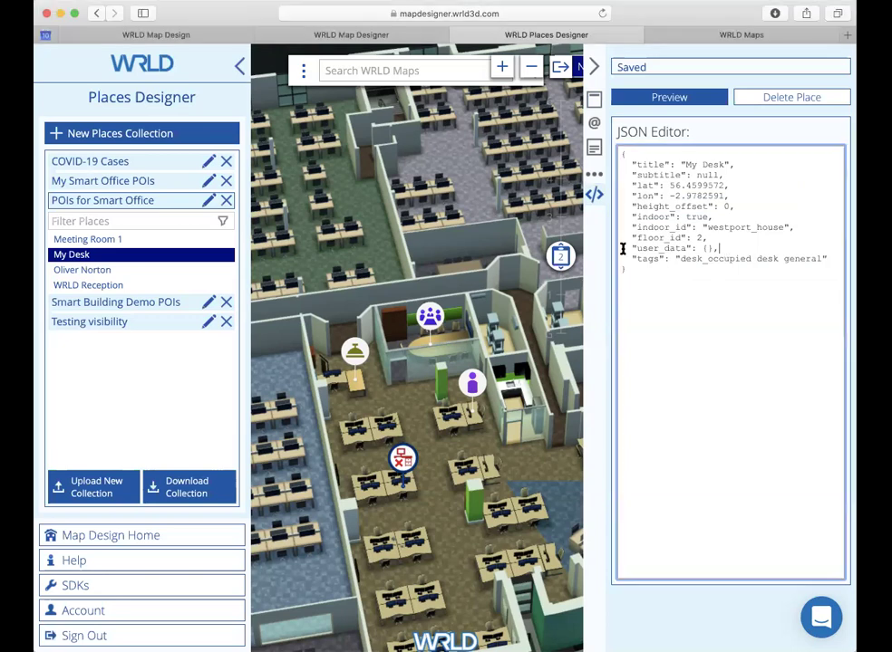
text("user_data": { "entity_highlight": "0009",     "entity_highlight_color": [       128,       0,       0,       128     ] },)
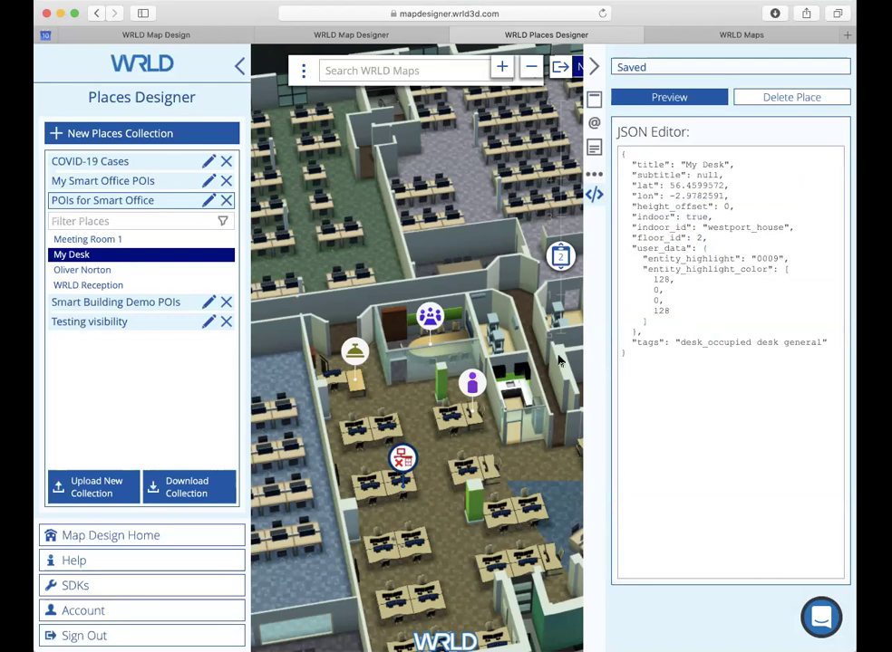
Step: Search WRLD Maps for 'Desk' and show My Desk on the floor map
click(766, 38)
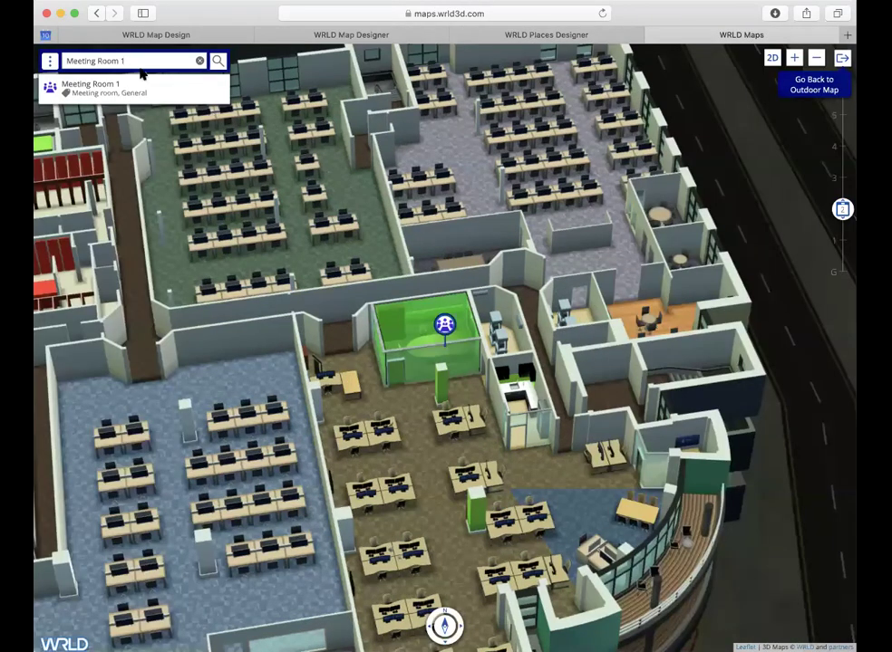
click(199, 62)
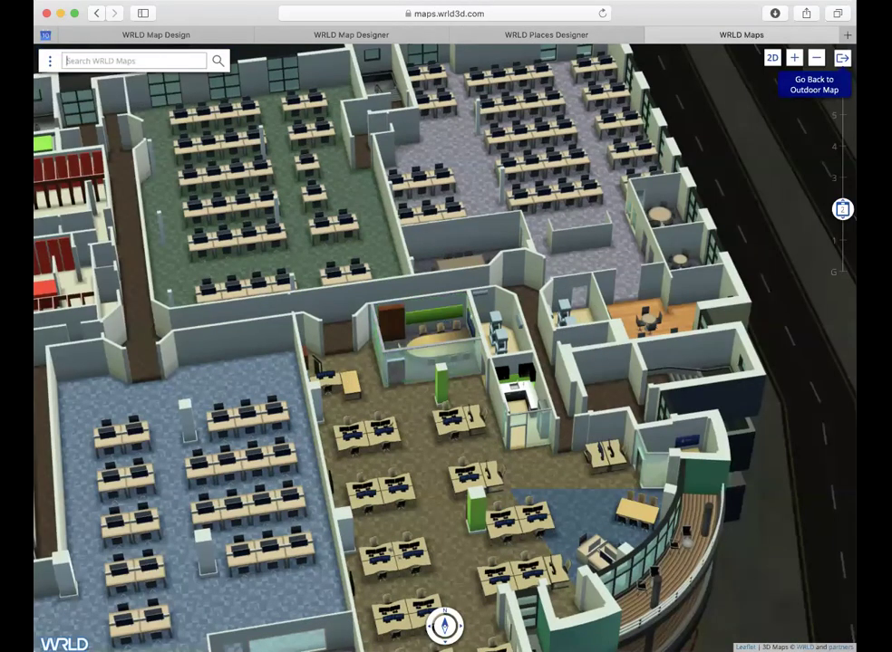
text(Desk)
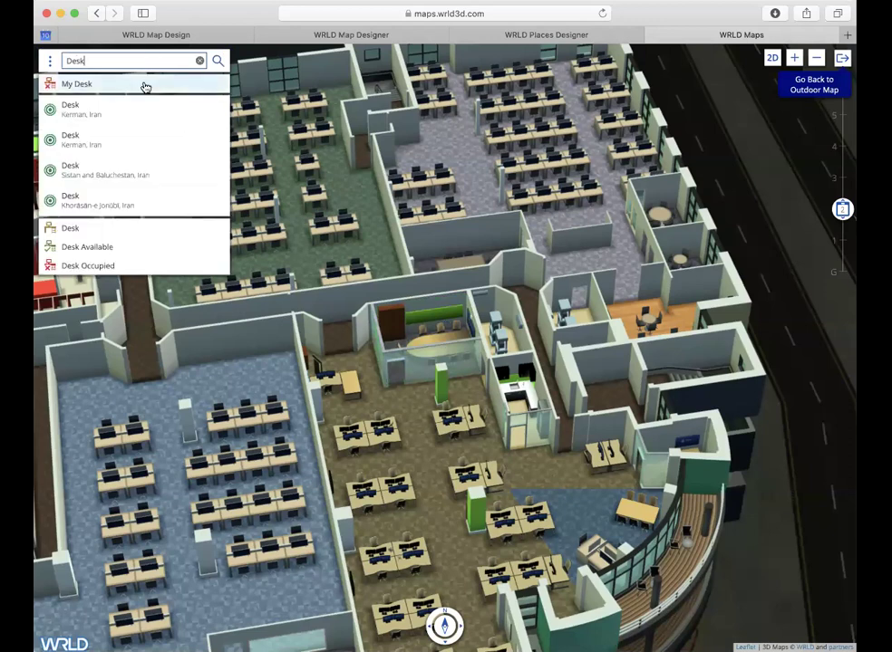
click(145, 86)
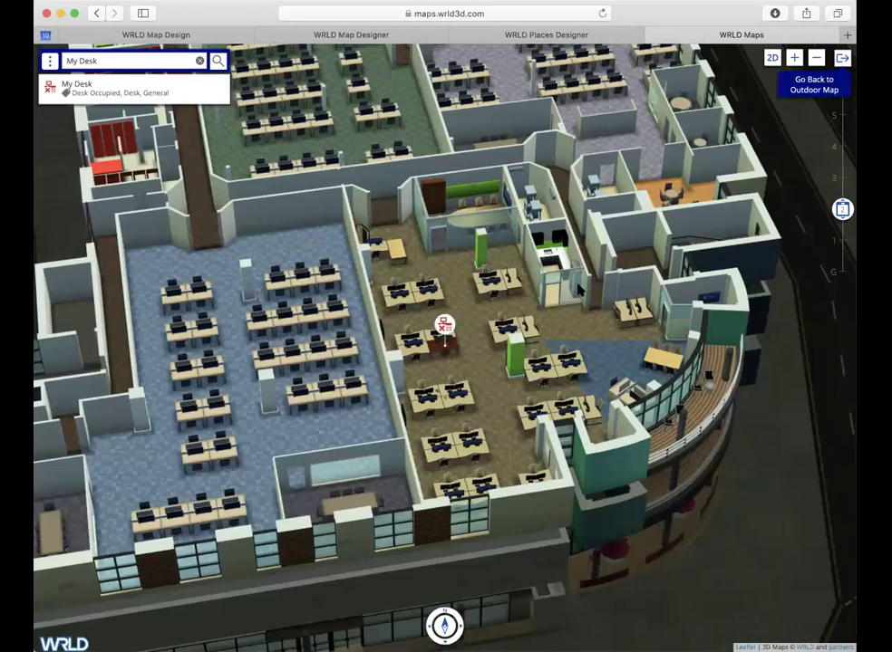
click(535, 35)
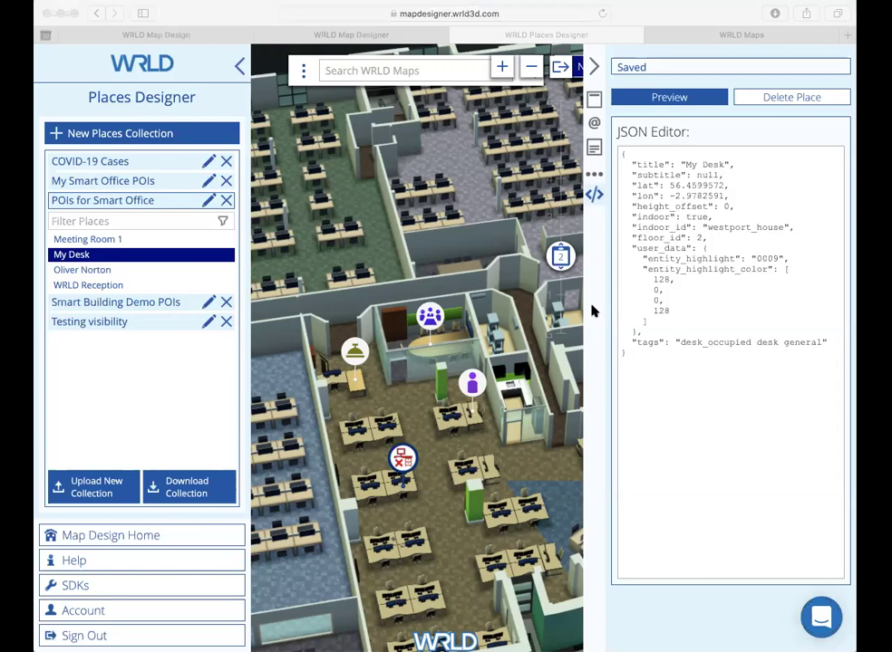
Step: Add a new place on the lower desk cluster titled 'Art Department'
click(593, 67)
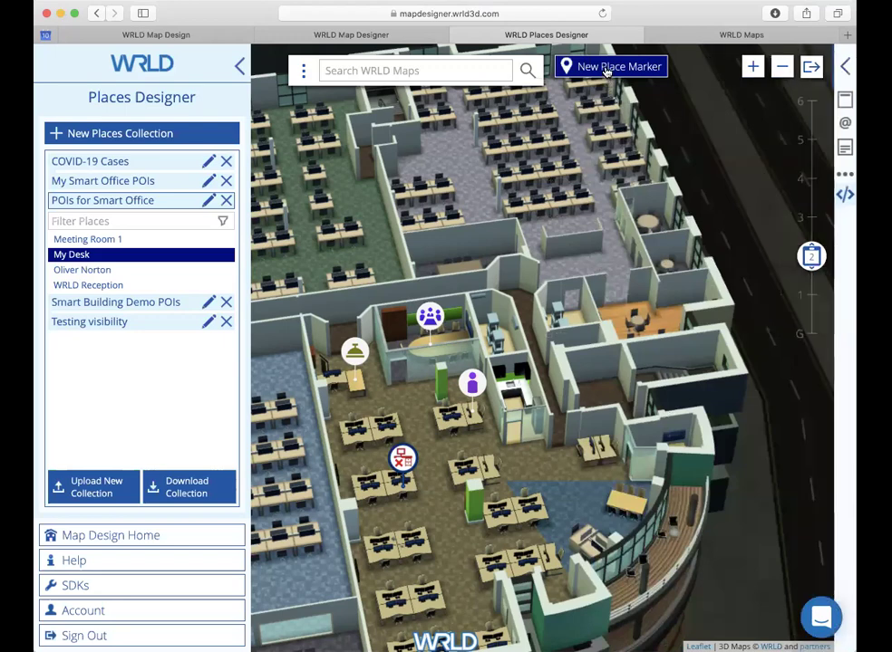
click(607, 70)
mouse_move(445, 321)
mouse_down()
mouse_move(442, 393)
mouse_move(405, 549)
mouse_up()
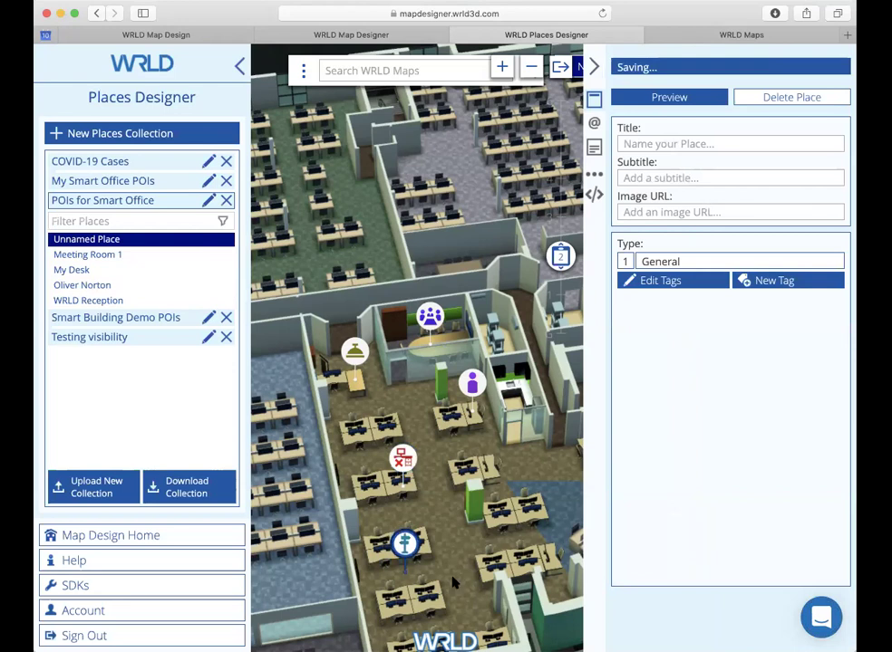
click(690, 144)
text(Art Dep)
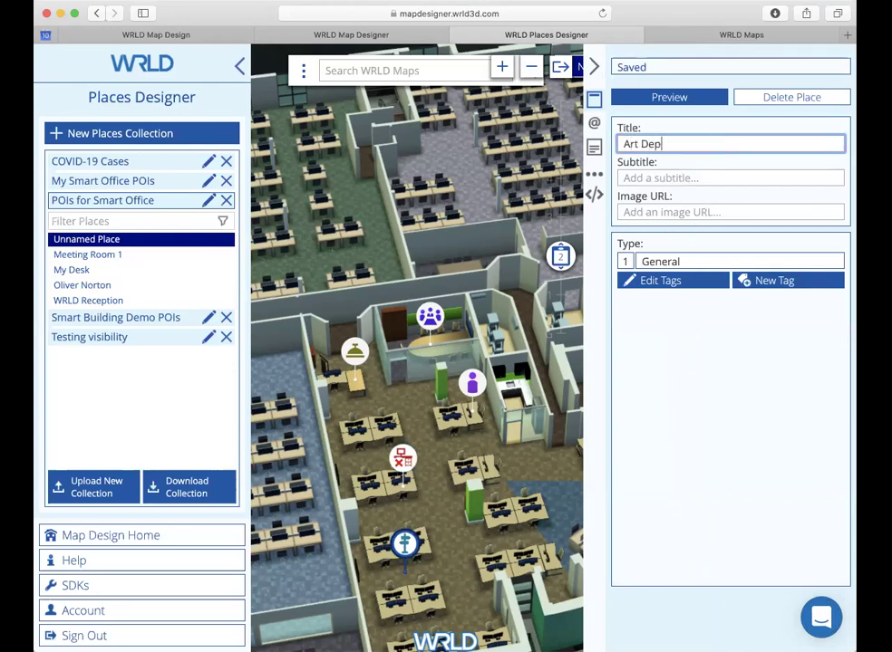
text(artment)
Step: Tag Art Department with Department ahead of General and bring up its JSON
click(675, 282)
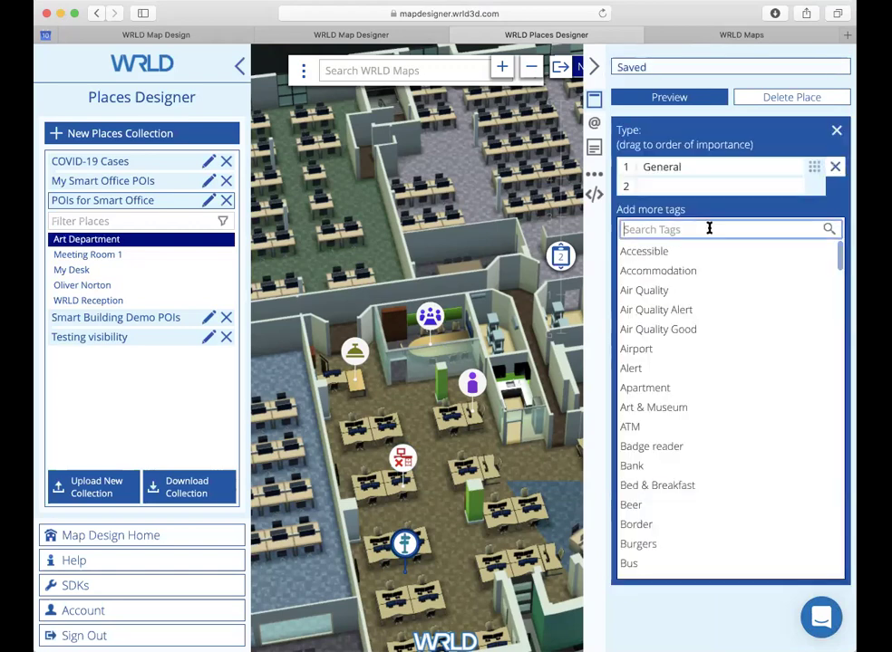
text(Dep)
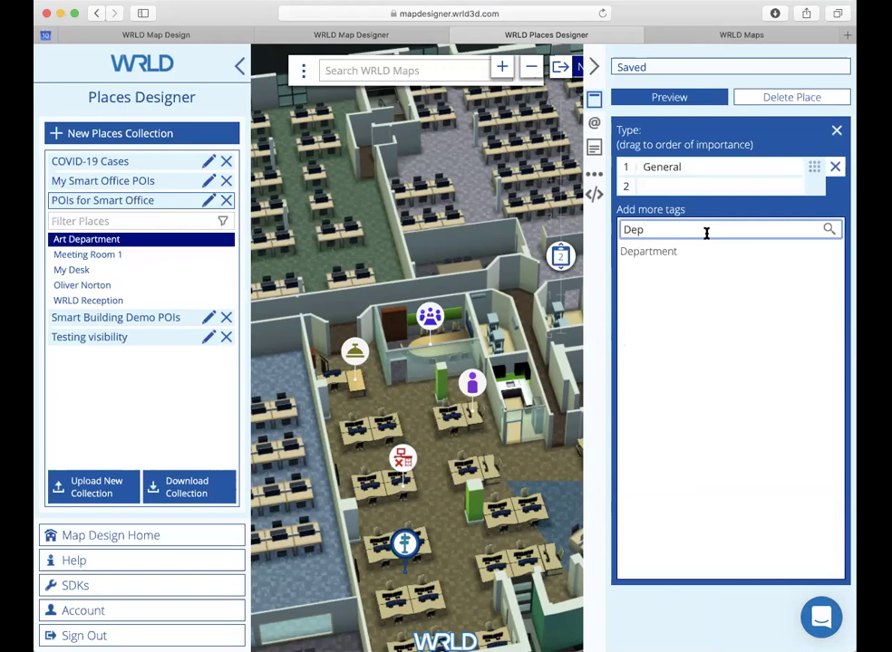
click(708, 251)
drag(816, 187, 814, 167)
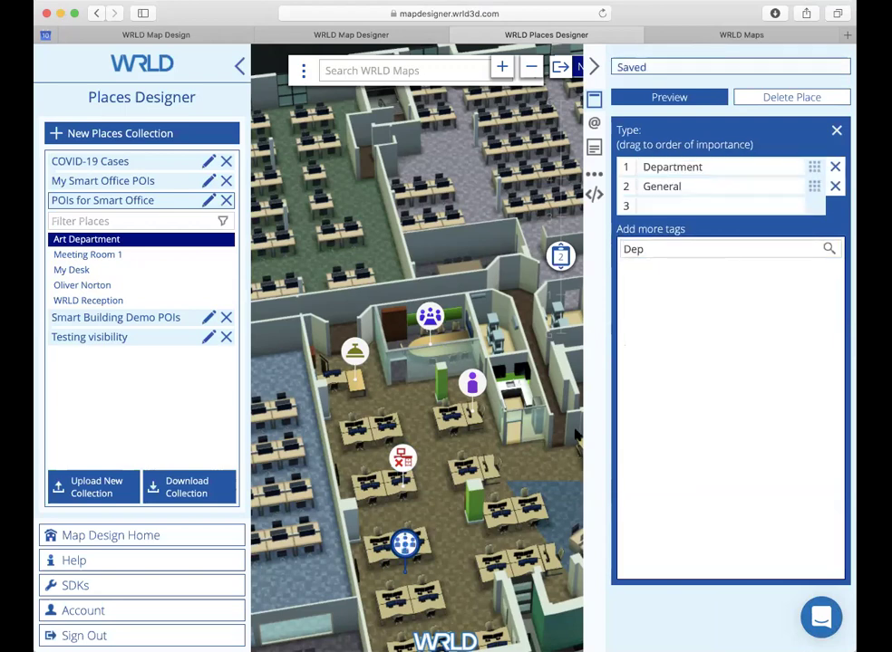
click(595, 196)
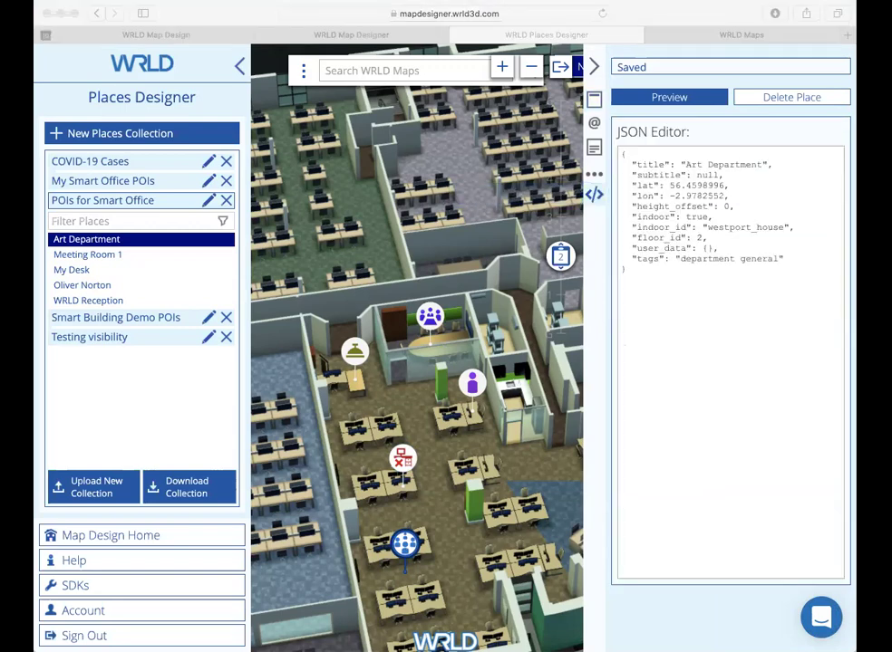
Step: Replace Art Department's empty user_data with an entity_highlight for entities 0012–0015 in 0, 0, 255, 128
triple_click(696, 250)
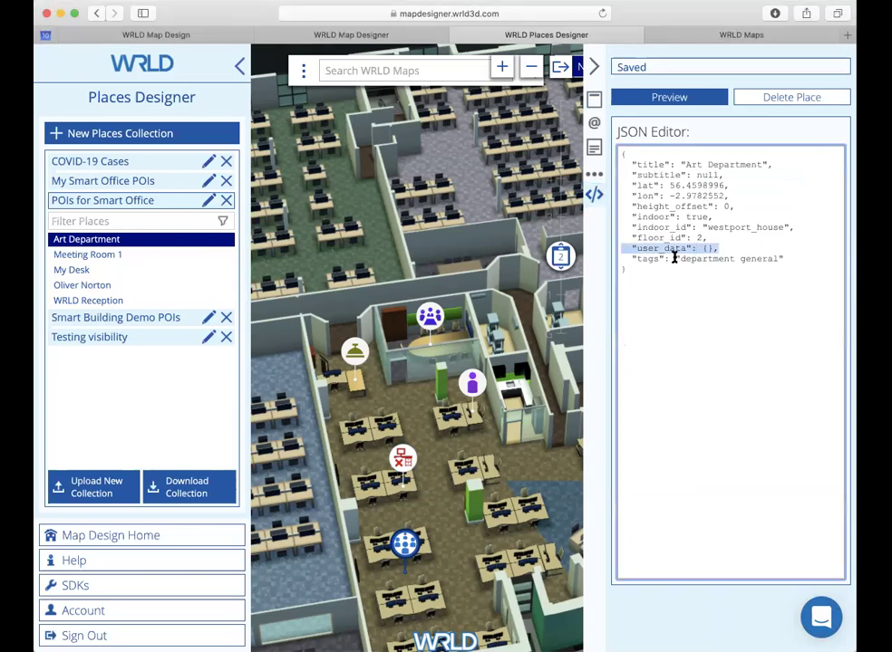
text("user_data": {     "entity_highlight": [       "0012",       "0013",       "0014",       "0015"     ],     "entity_highlight_color": [       0,       0,       255,       128     ] },)
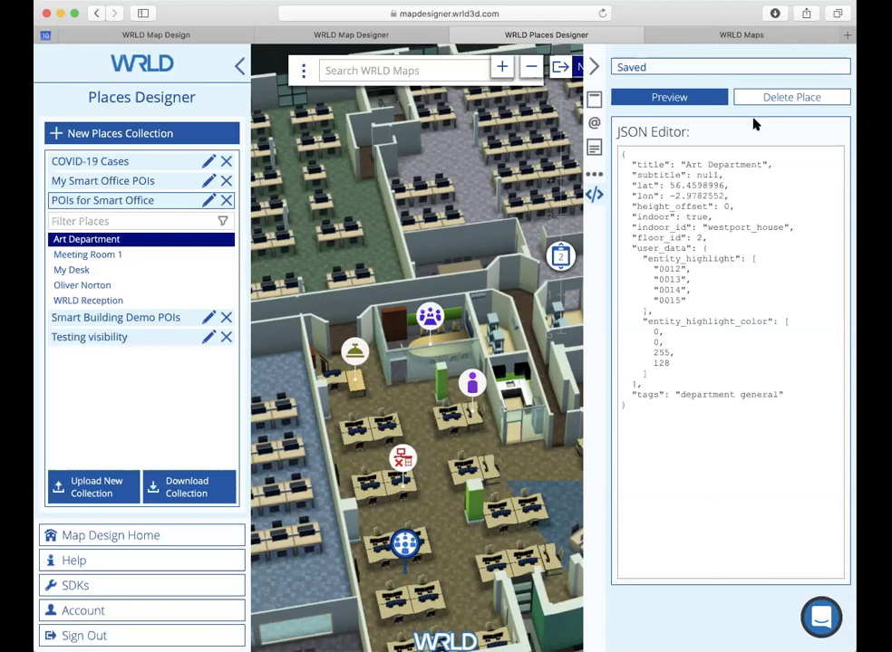
Step: In WRLD Maps, clear the My Desk search and list places with Around Me
click(773, 38)
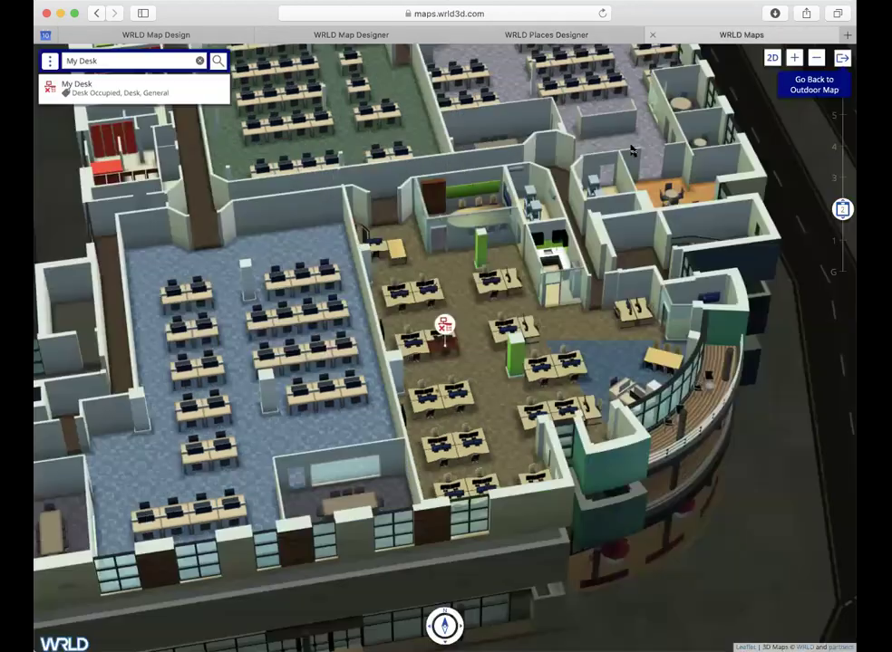
click(77, 57)
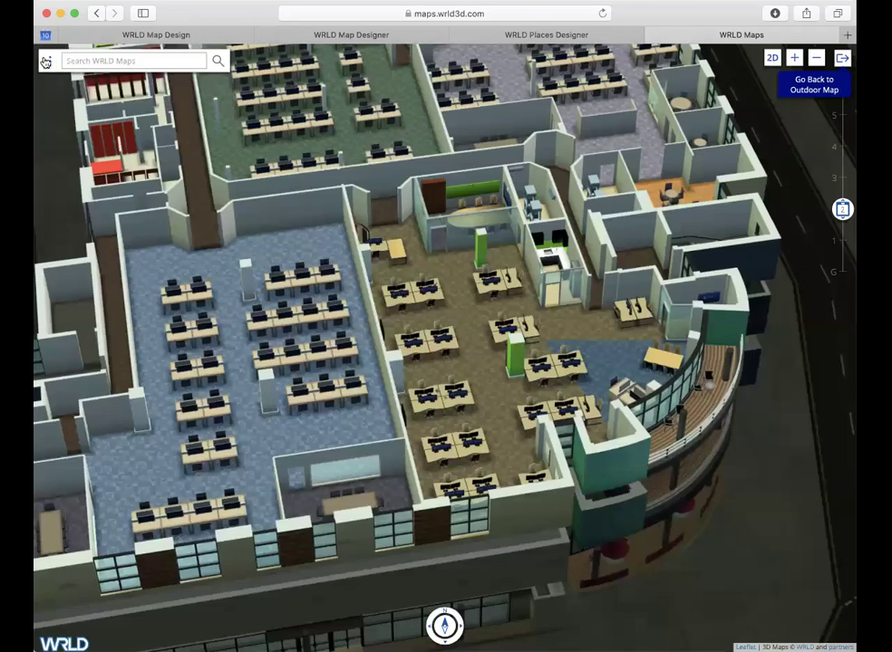
click(50, 61)
click(61, 103)
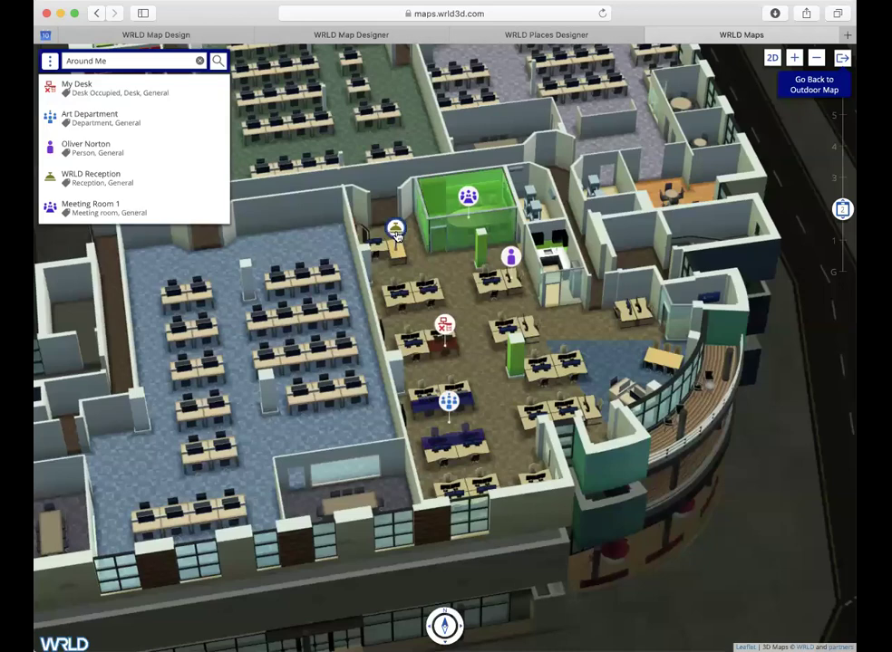
Step: Inspect the Oliver Norton, My Desk and Art Department markers, showing the blue-highlighted desks
click(513, 261)
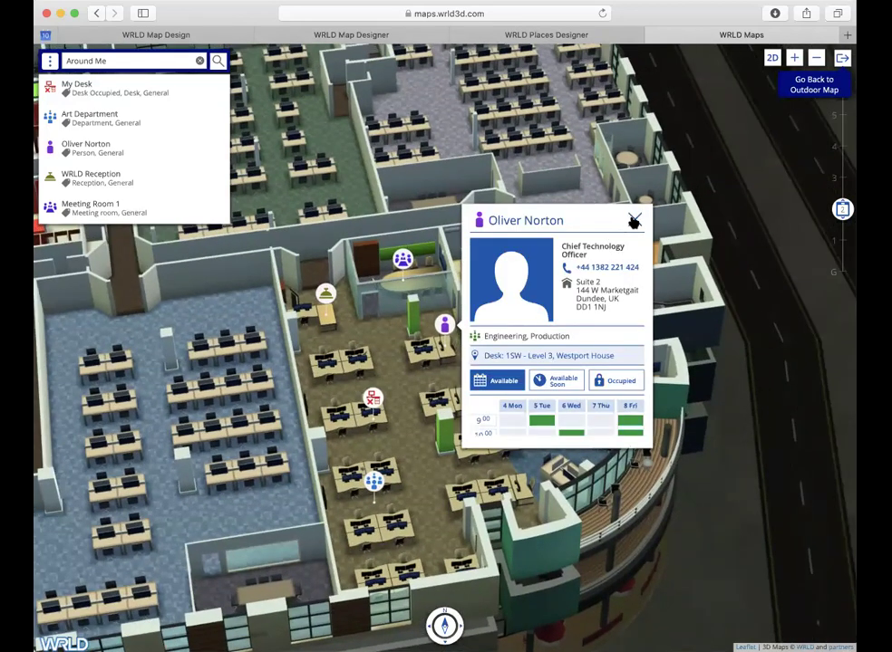
click(634, 221)
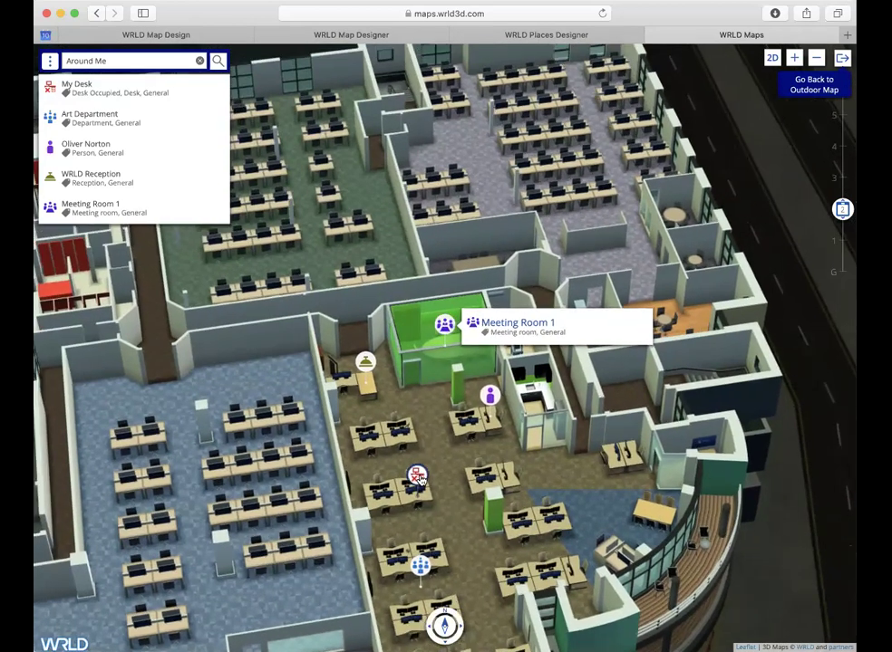
click(418, 477)
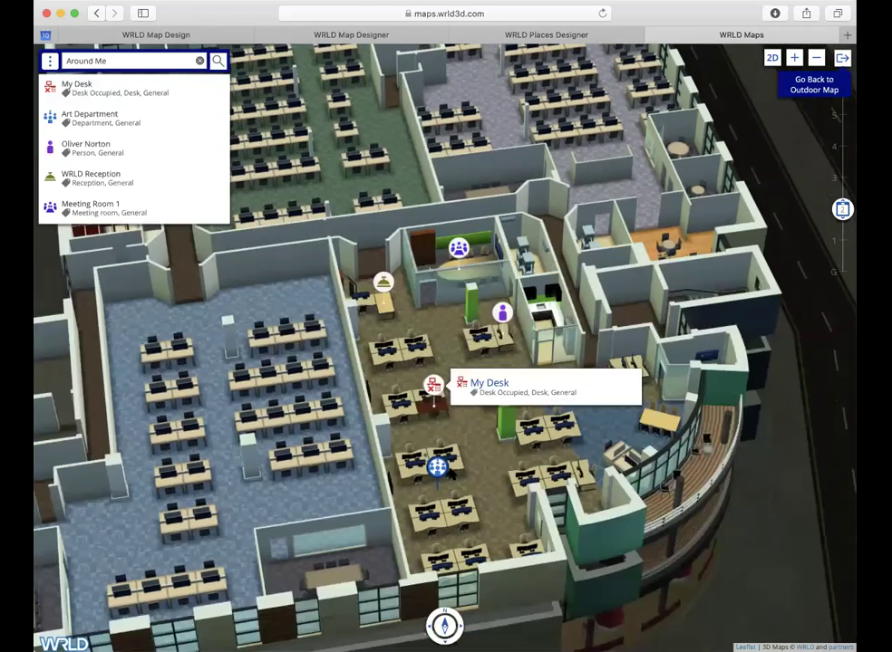
click(448, 390)
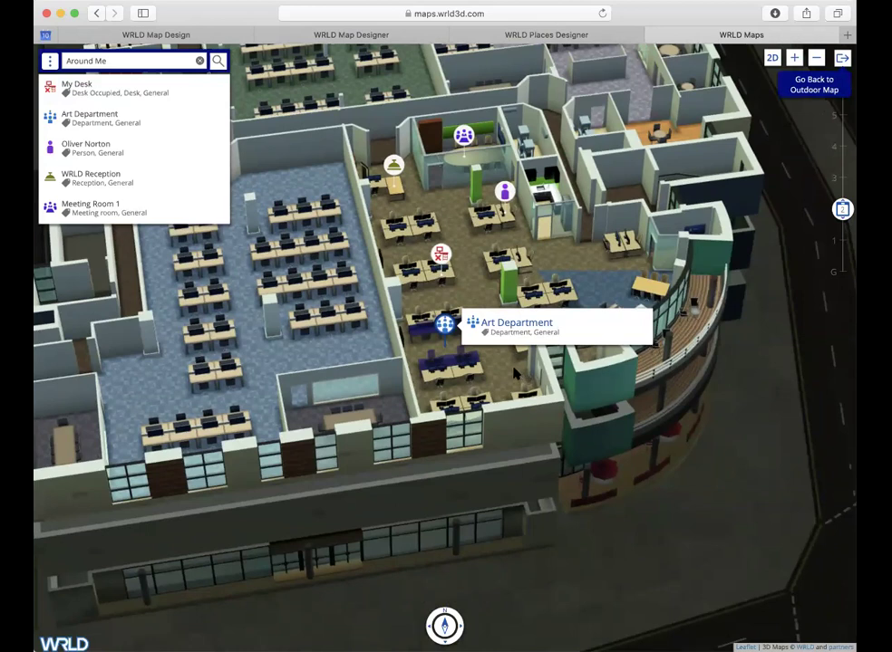
click(516, 371)
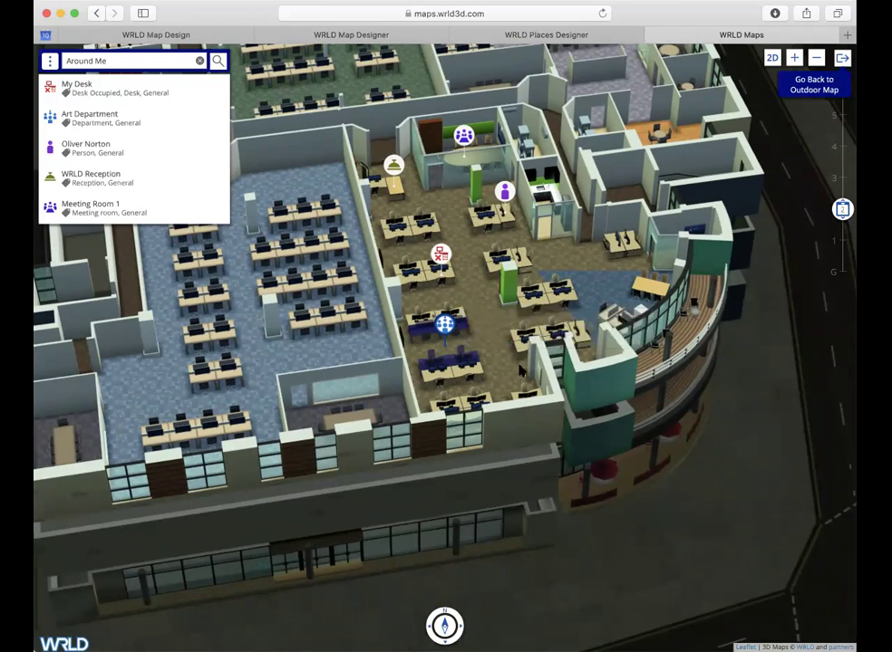